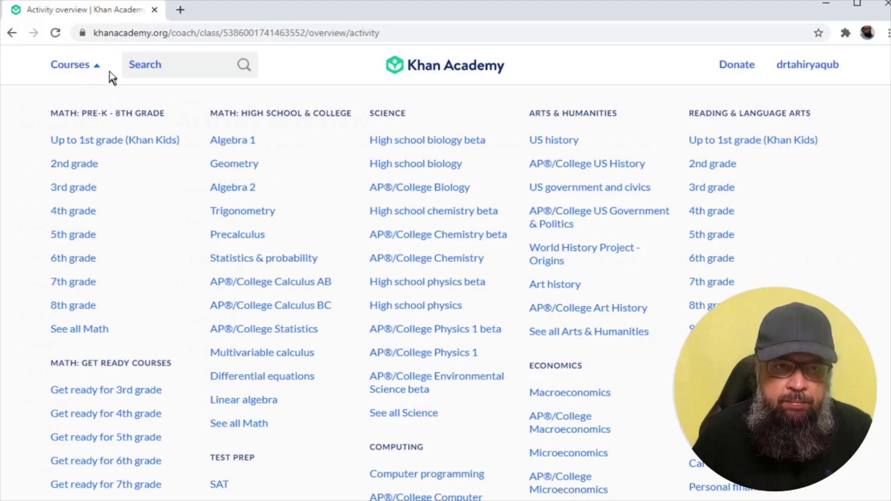
Step: Look through the course catalogue by subject and grade level, including the math get-ready courses, and view the account options
{"action": "scroll", "coordinate": [606, 229], "scroll_direction": "down", "scroll_amount": 3}
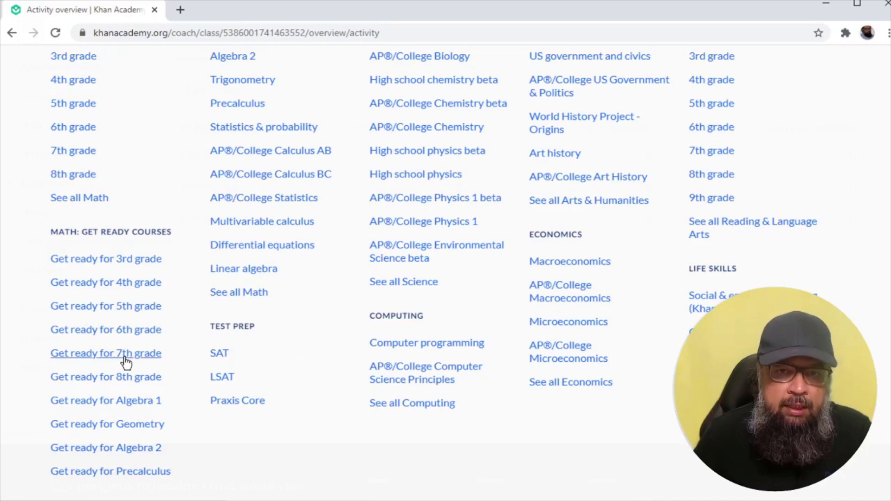
{"action": "scroll", "coordinate": [161, 227], "scroll_direction": "up", "scroll_amount": 3}
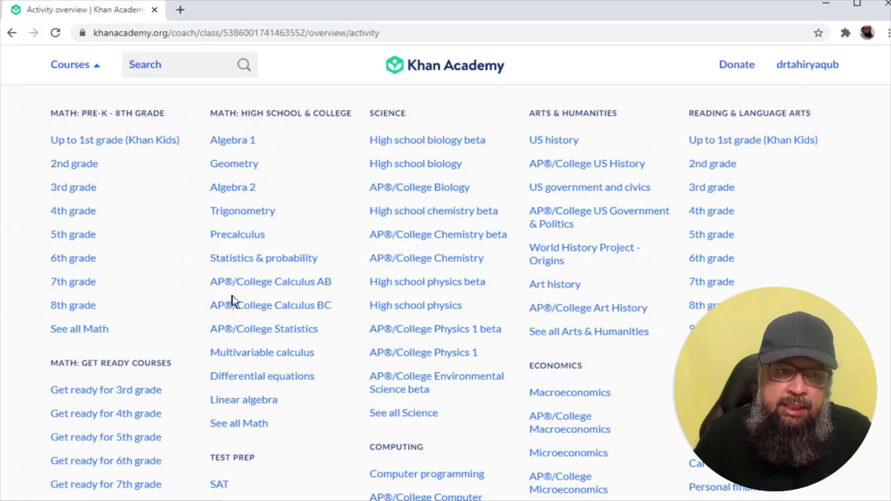
{"action": "scroll", "coordinate": [231, 297], "scroll_direction": "down", "scroll_amount": 5}
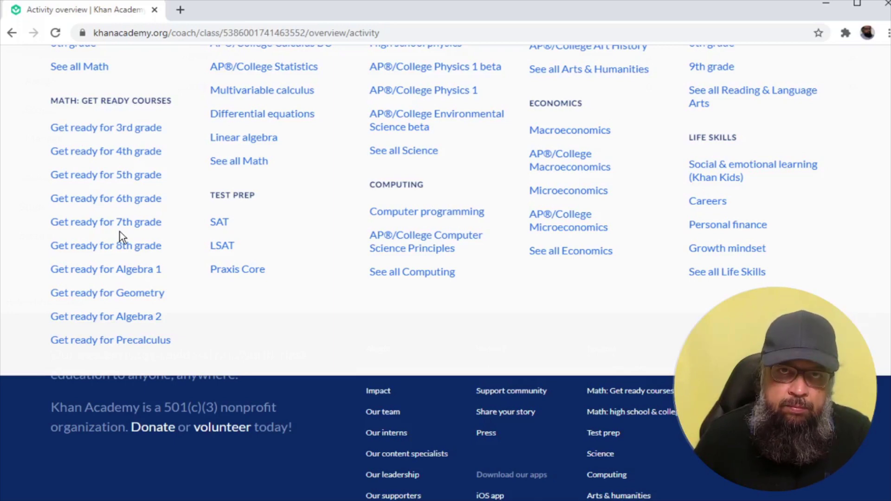
{"action": "scroll", "coordinate": [82, 134], "scroll_direction": "up", "scroll_amount": 2}
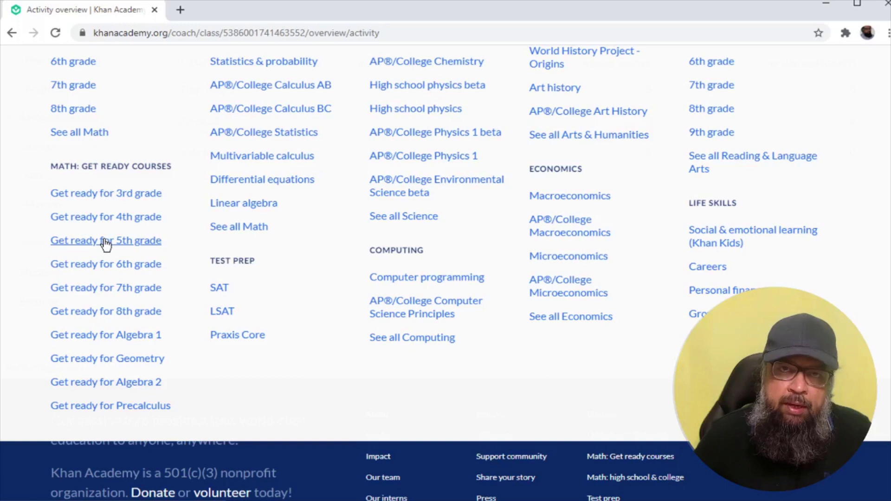
{"action": "scroll", "coordinate": [344, 192], "scroll_direction": "up", "scroll_amount": 4}
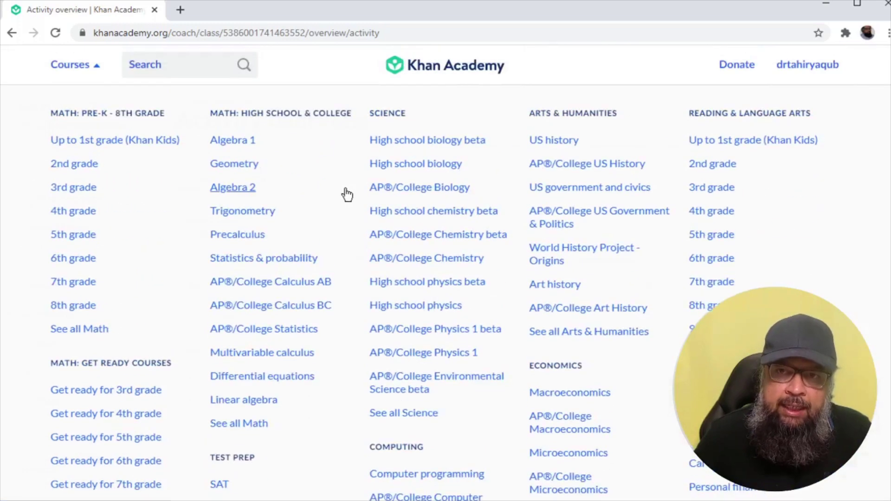
{"action": "left_click", "coordinate": [816, 69]}
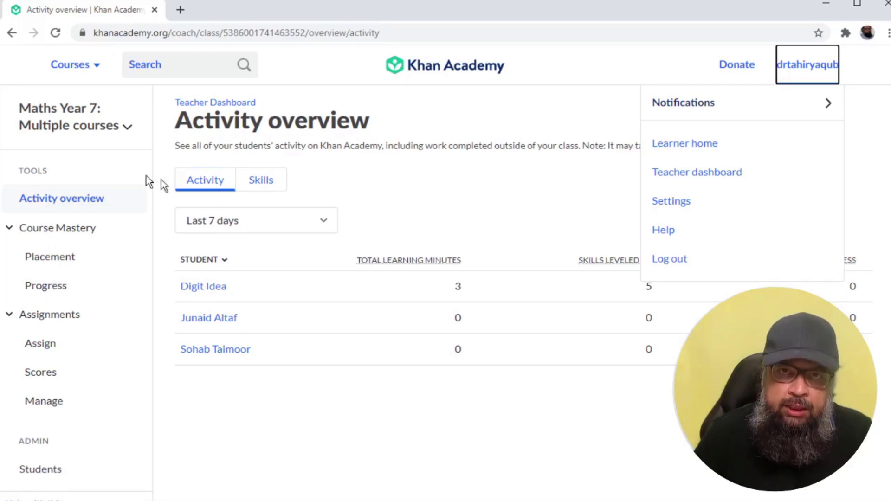
Step: Start a new class with a manually entered name, "Geometry Grad 7", and continue to its course selection
{"action": "left_click", "coordinate": [127, 130]}
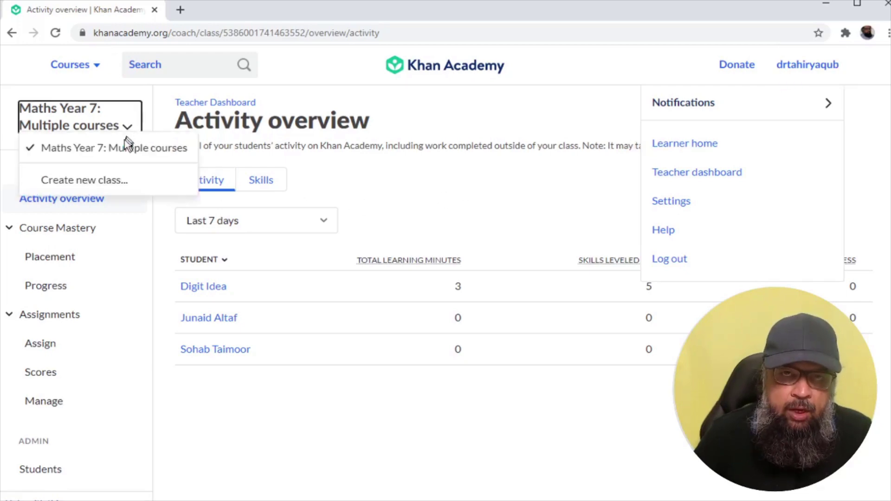
{"action": "left_click", "coordinate": [111, 184]}
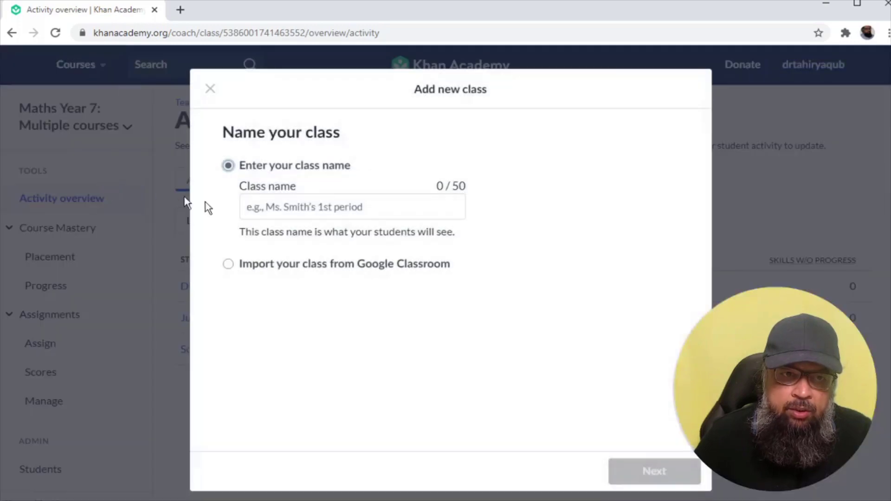
{"action": "left_click", "coordinate": [378, 207]}
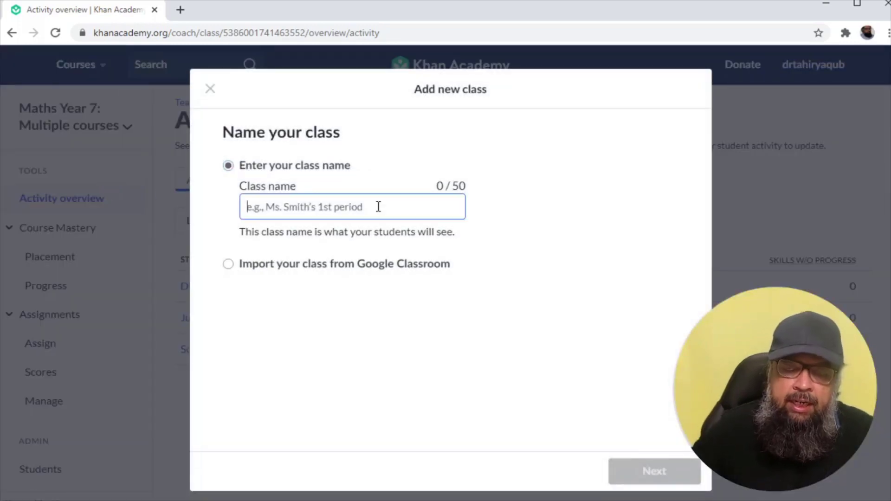
{"action": "type", "text": "Geometry Grad 7"}
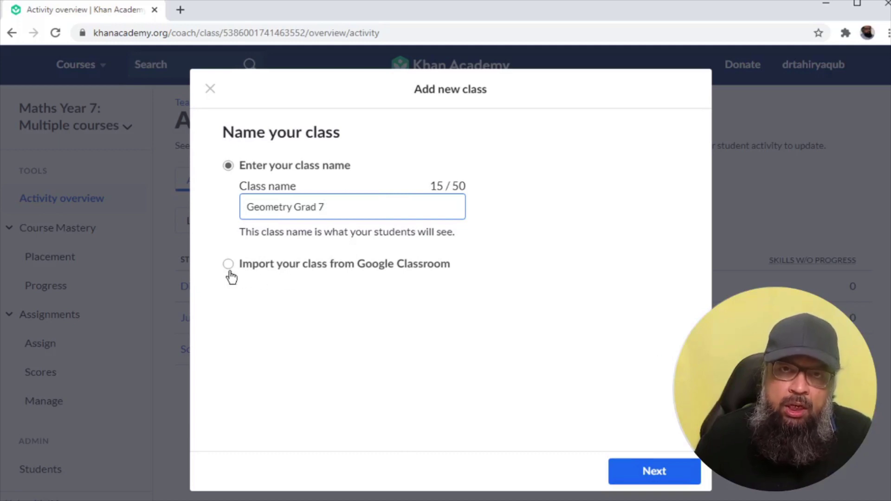
{"action": "left_click", "coordinate": [660, 481]}
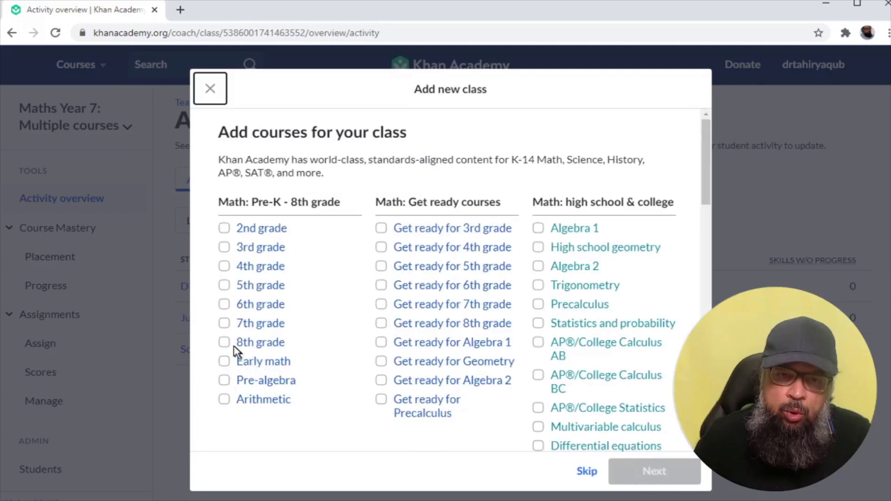
Step: Add the courses 7th grade, Get ready for 7th grade and High school geometry to the new class
{"action": "left_click", "coordinate": [224, 324]}
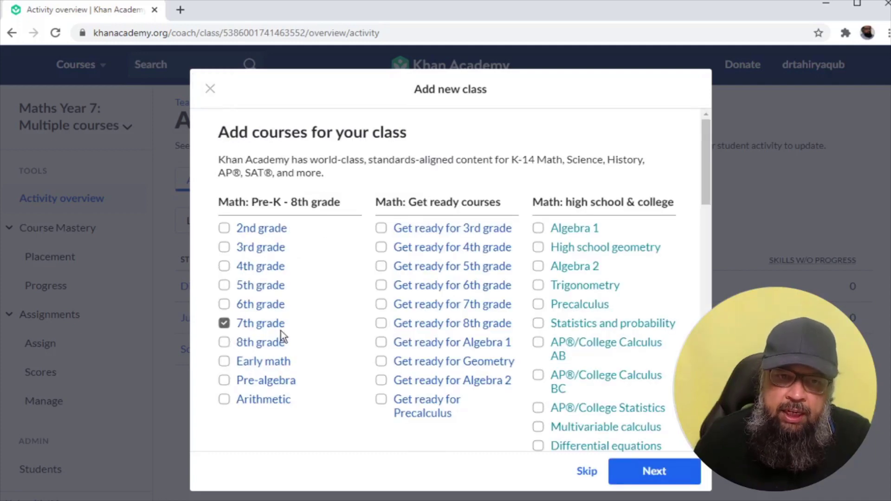
{"action": "left_click", "coordinate": [381, 304]}
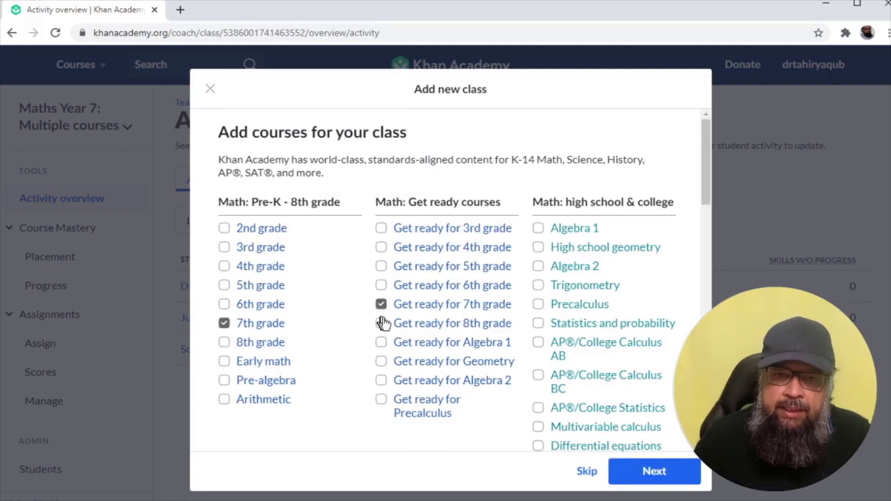
{"action": "left_click", "coordinate": [538, 248]}
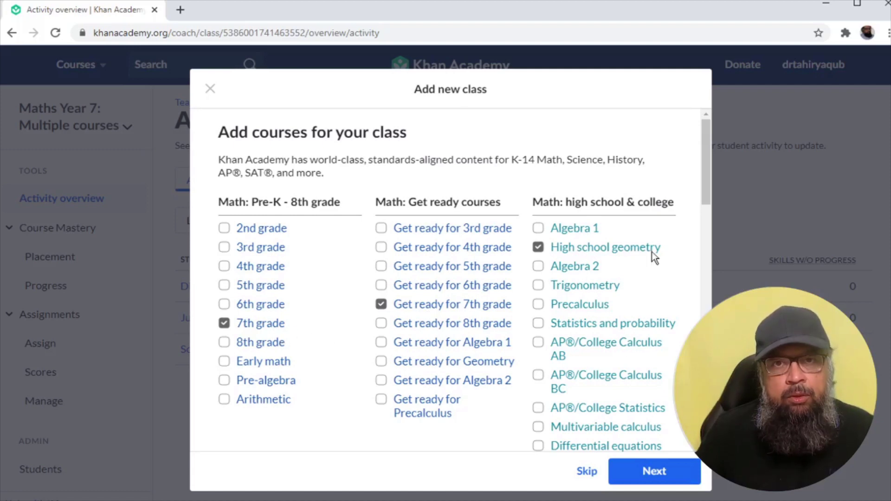
{"action": "left_click", "coordinate": [660, 472]}
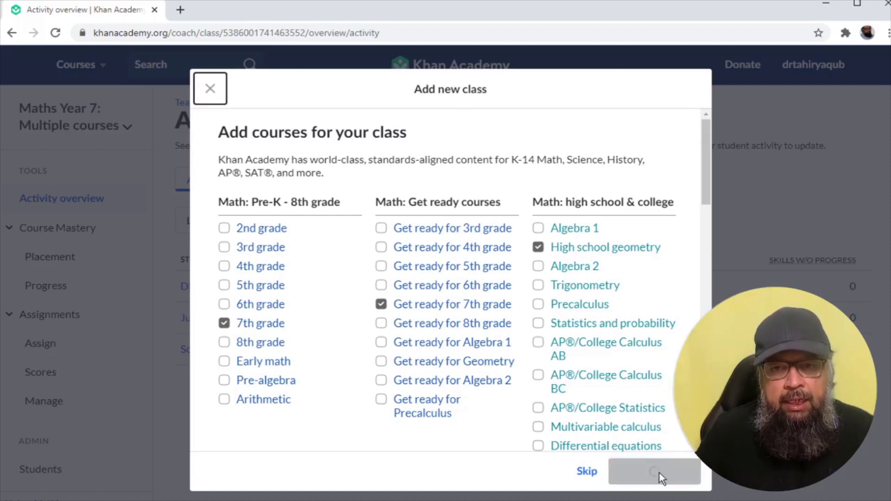
{"action": "left_click", "coordinate": [587, 471]}
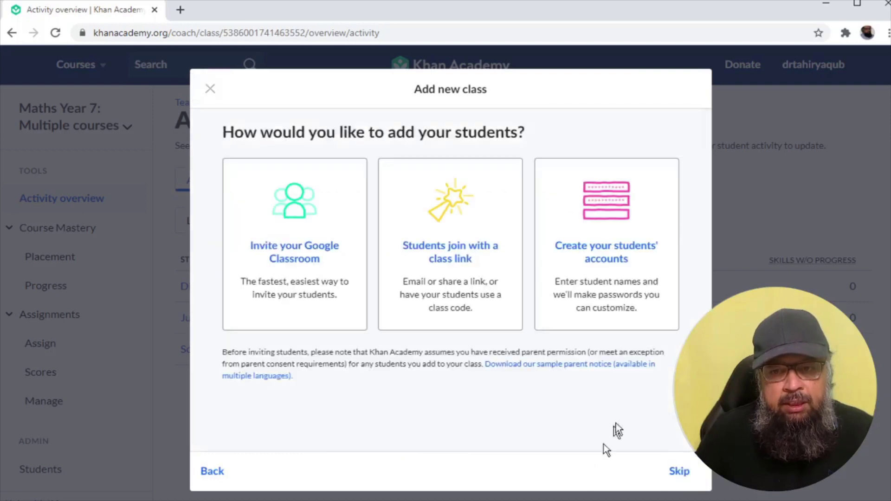
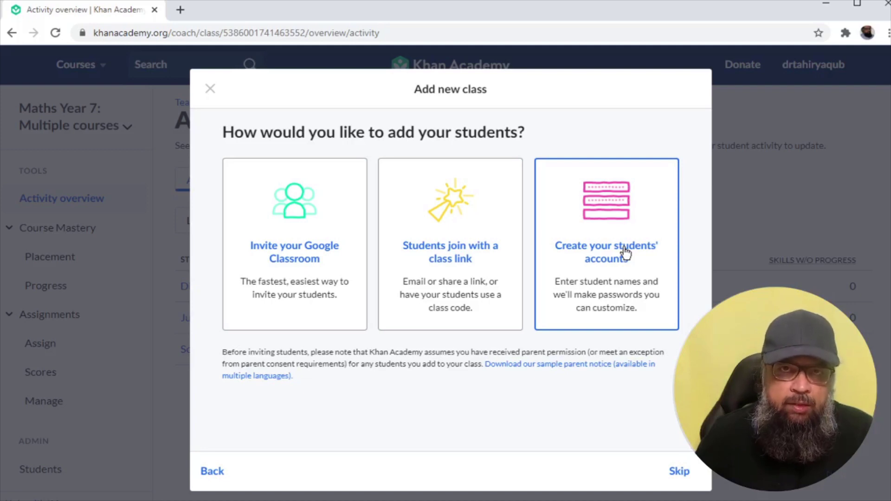
Step: Choose to create the students' accounts and enter two students, the first as "Student name" and the second with a student's name
{"action": "left_click", "coordinate": [626, 253]}
{"action": "left_click", "coordinate": [319, 238]}
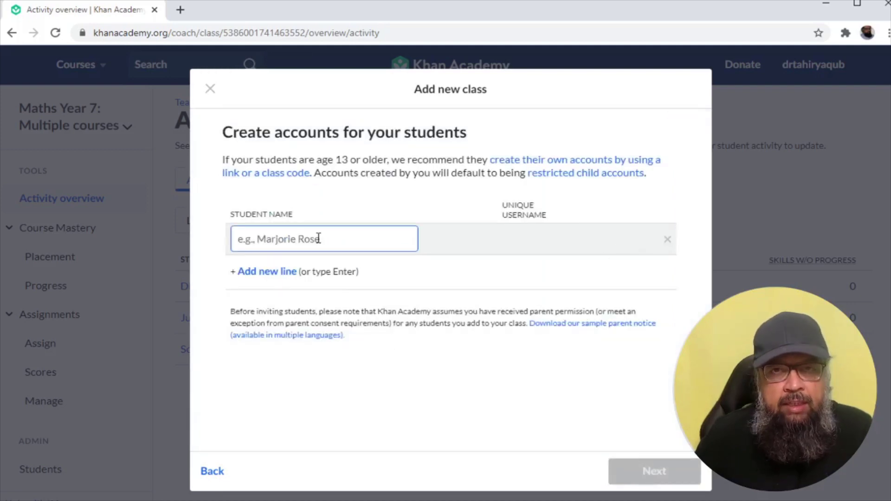
{"action": "type", "text": "S"}
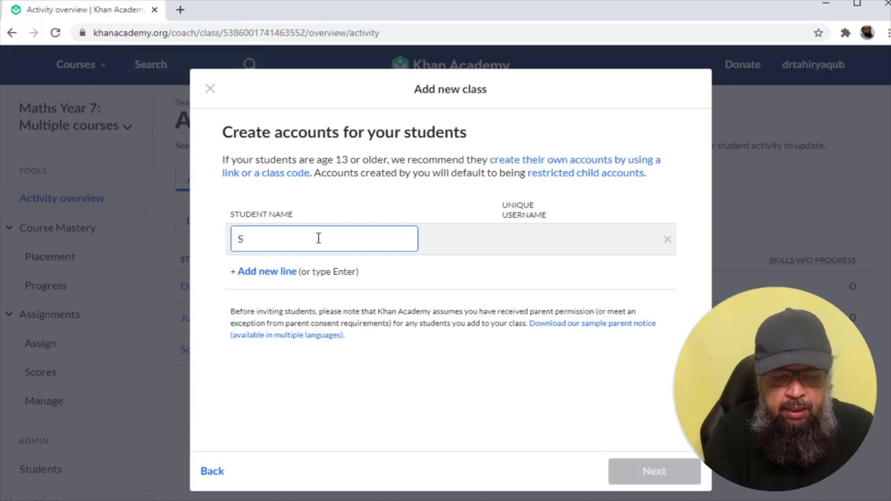
{"action": "type", "text": "tudent name"}
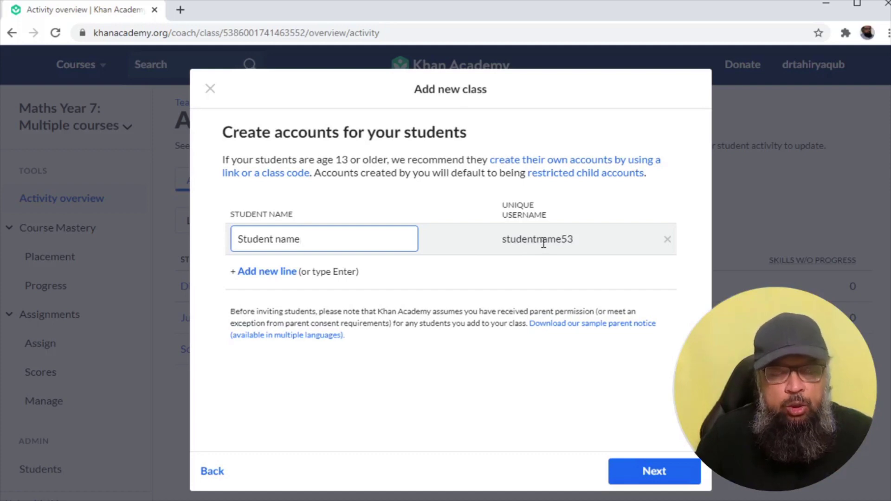
{"action": "key", "text": "Return"}
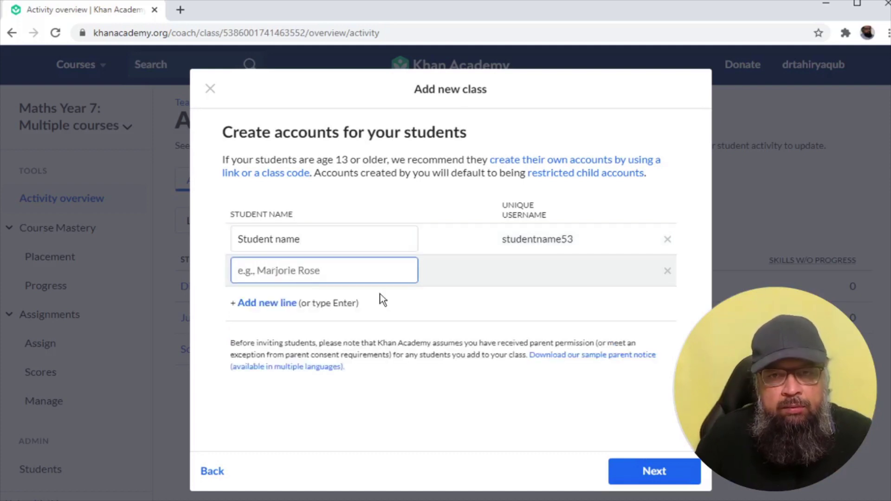
{"action": "type", "text": "Ga"}
{"action": "key", "text": "BackSpace"}
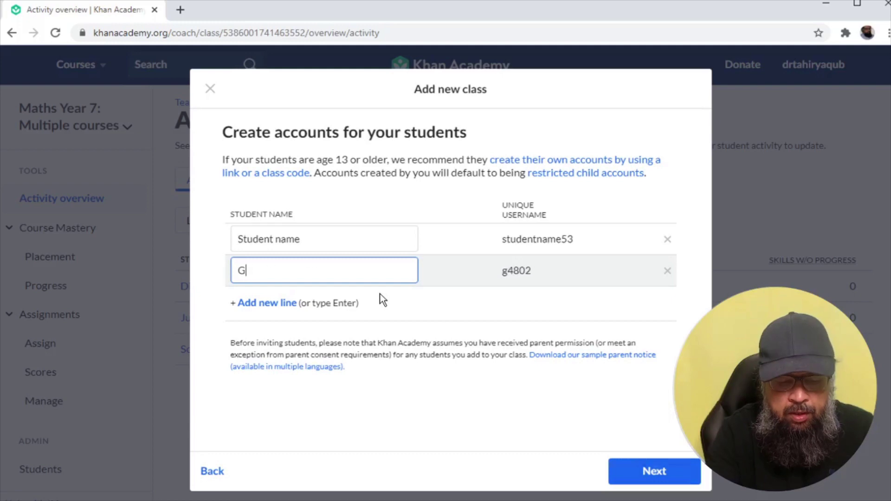
{"action": "type", "text": "ull"}
{"action": "left_click", "coordinate": [523, 284]}
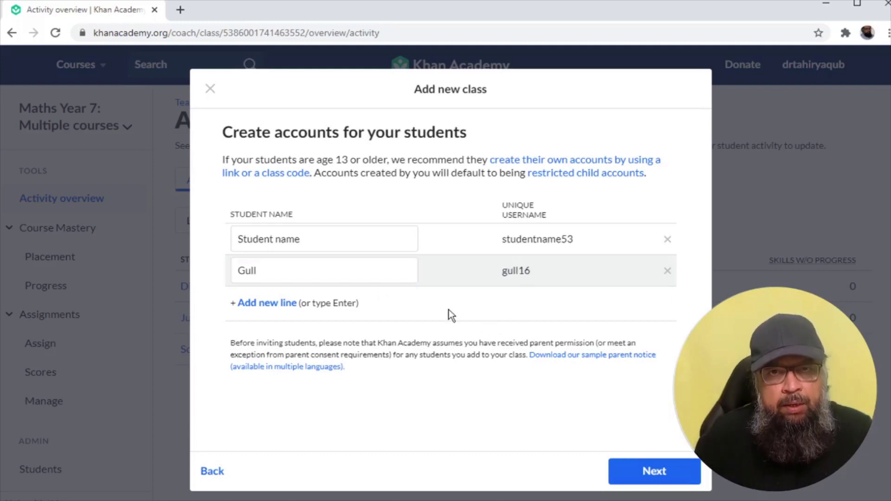
Step: Create both student accounts with the suggested passwords, skip the credentials CSV download and open the class roster
{"action": "left_click", "coordinate": [659, 472]}
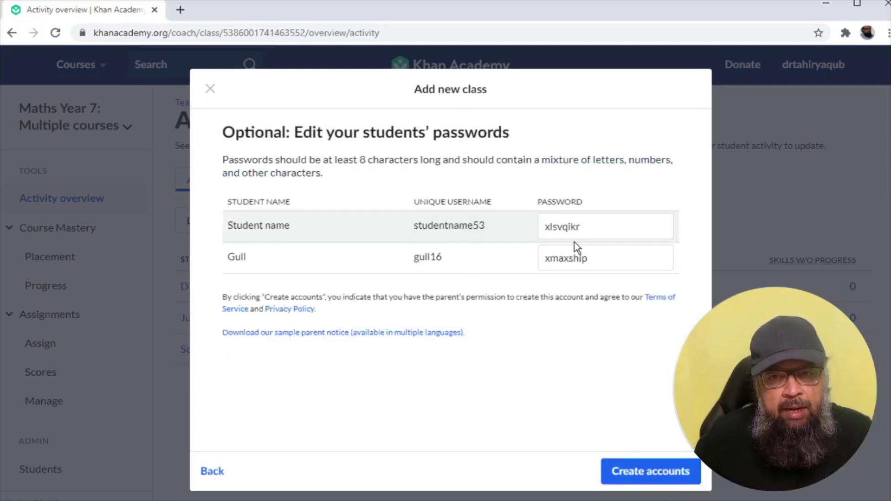
{"action": "left_click", "coordinate": [641, 474]}
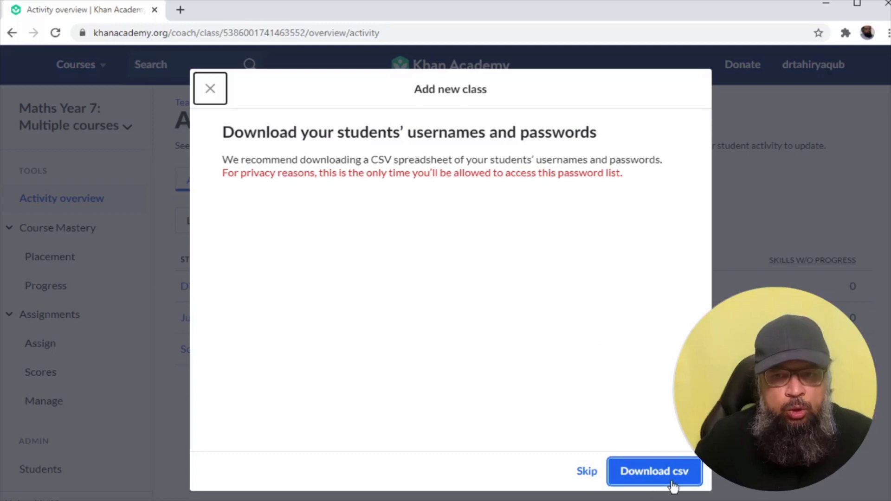
{"action": "left_click", "coordinate": [592, 476]}
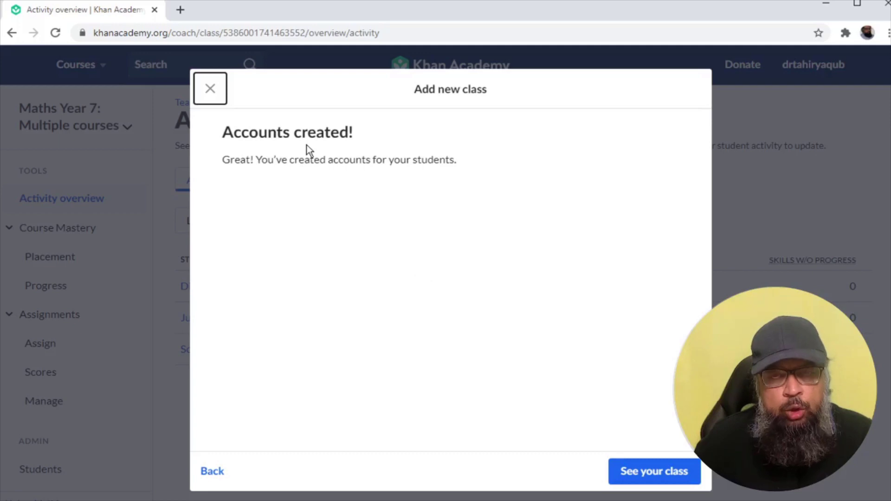
{"action": "left_click", "coordinate": [656, 479]}
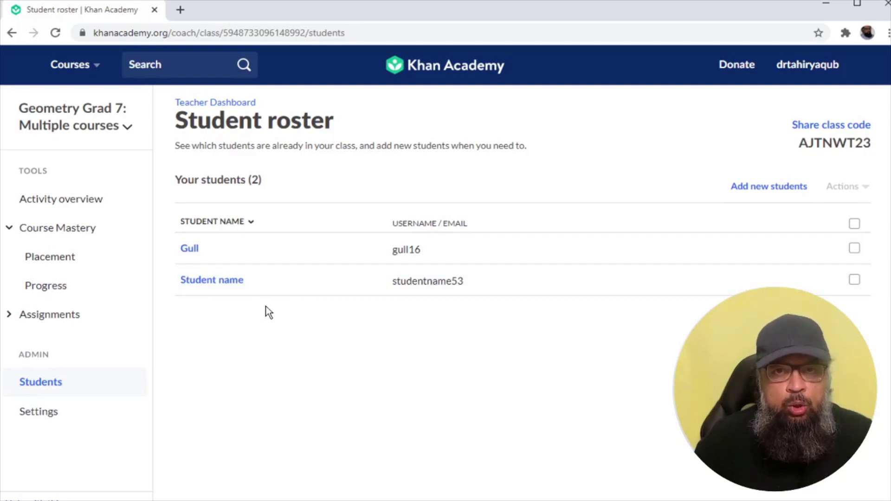
{"action": "left_click", "coordinate": [127, 128]}
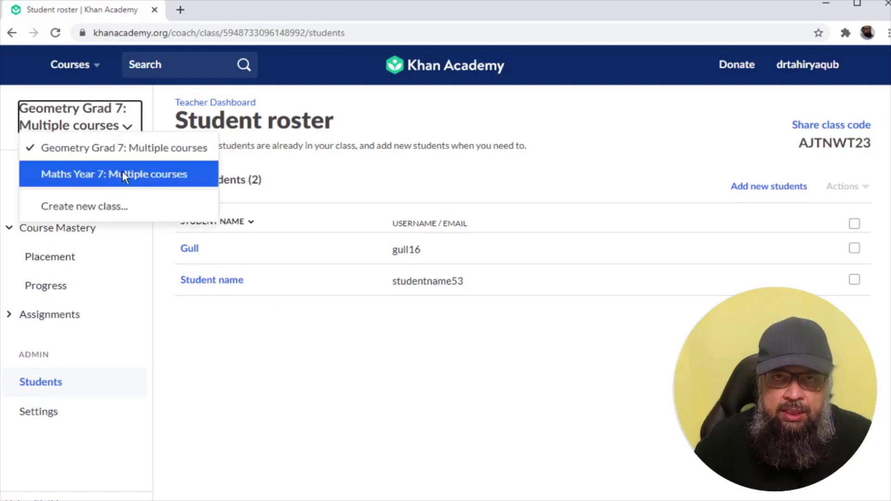
{"action": "left_click", "coordinate": [67, 114]}
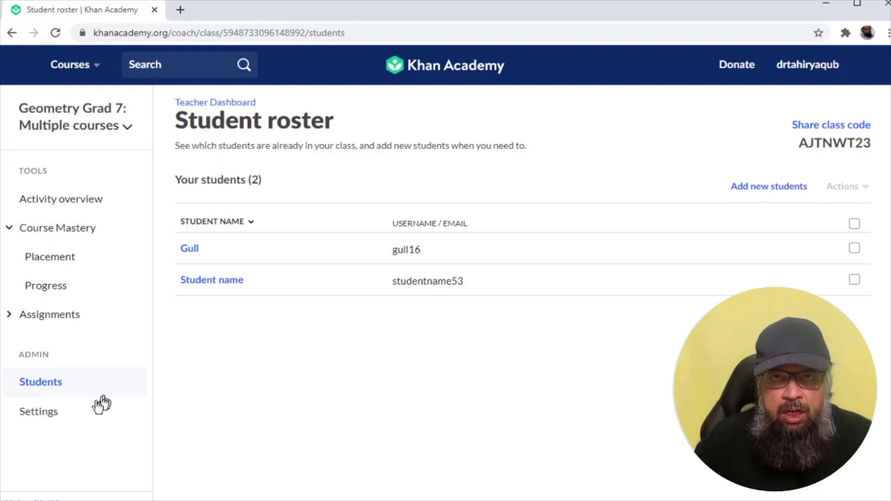
Step: Rename the class to "Trigonometry Grad 7" in its settings and save the new name
{"action": "left_click", "coordinate": [44, 421]}
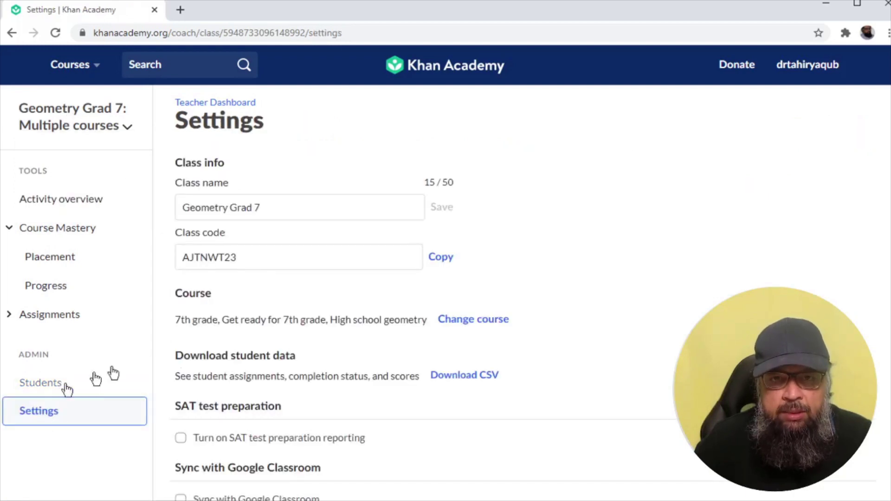
{"action": "left_click", "coordinate": [284, 208]}
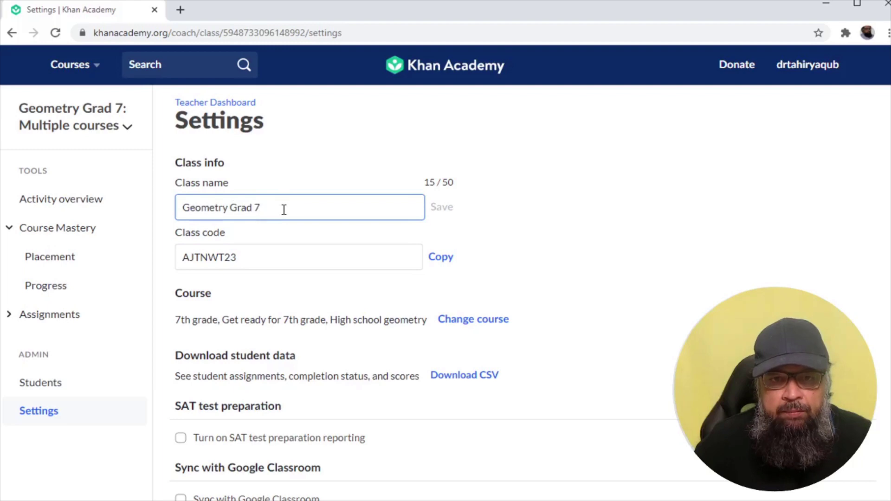
{"action": "key", "text": "Home"}
{"action": "key", "text": "Delete"}
{"action": "key", "text": "Delete"}
{"action": "key", "text": "Delete"}
{"action": "key", "text": "Delete"}
{"action": "key", "text": "Delete"}
{"action": "key", "text": "Delete"}
{"action": "key", "text": "Delete"}
{"action": "key", "text": "Delete"}
{"action": "type", "text": "Trigono"}
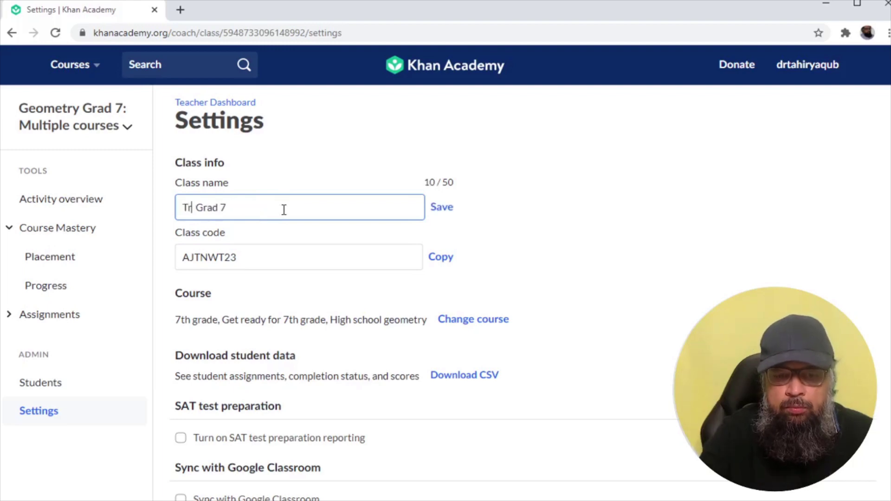
{"action": "type", "text": "metry"}
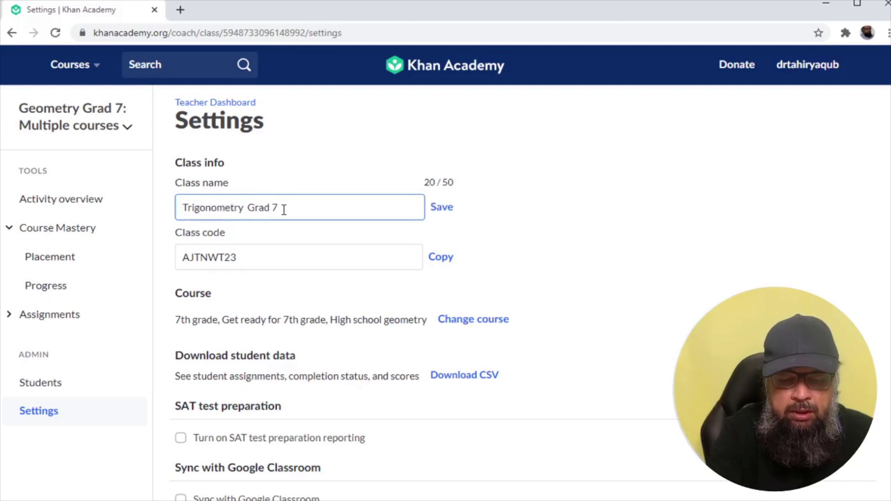
{"action": "left_click", "coordinate": [439, 213]}
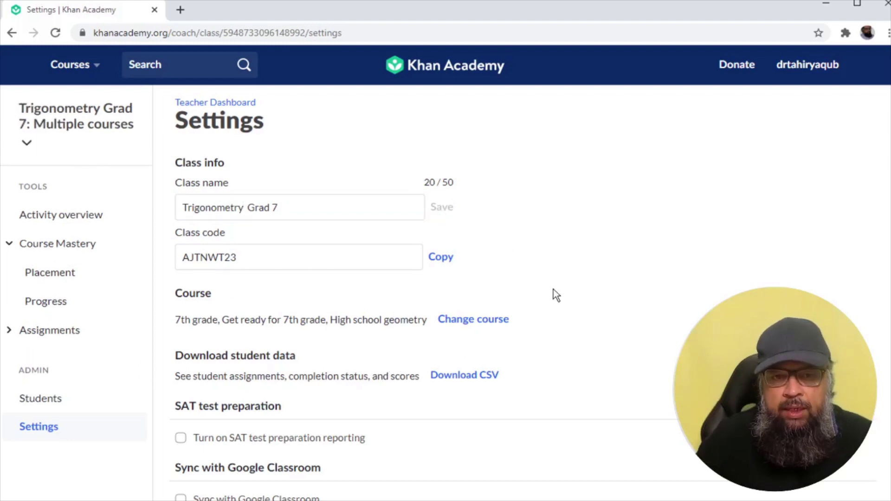
Step: Replace High school geometry with Trigonometry in the courses of the Trigonometry Grad 7 class and save the selection
{"action": "left_click", "coordinate": [489, 320]}
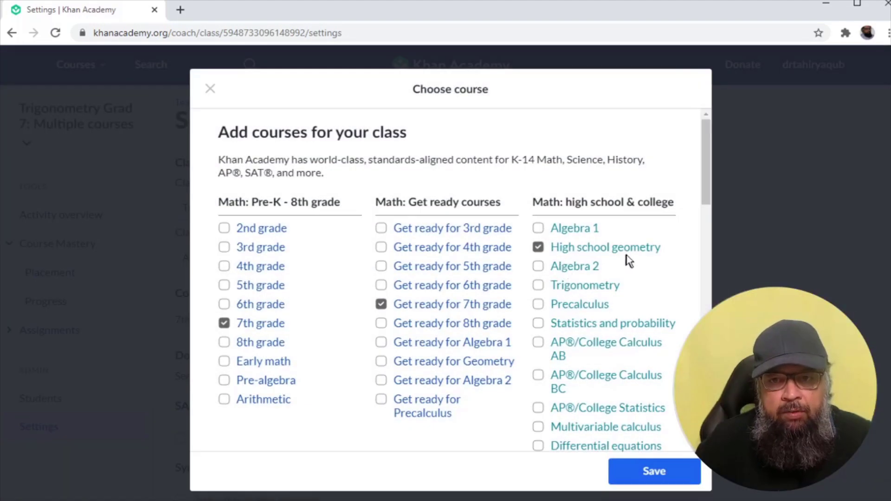
{"action": "left_click", "coordinate": [540, 287]}
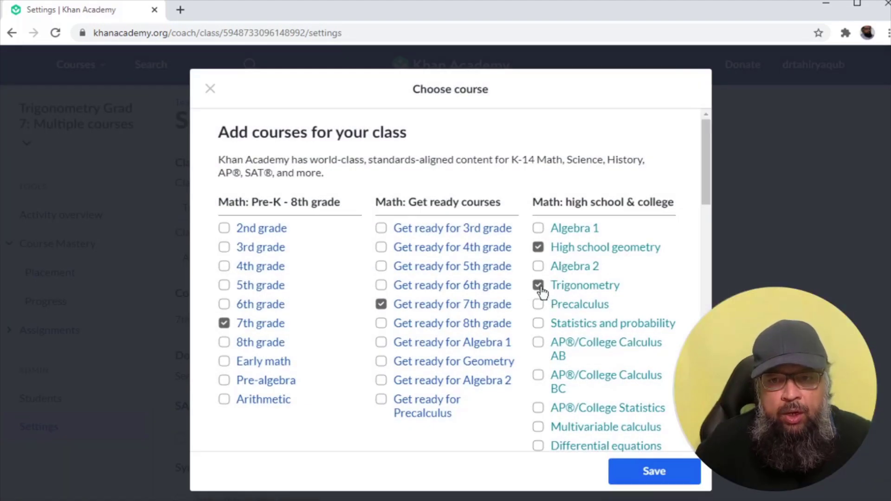
{"action": "left_click", "coordinate": [540, 249]}
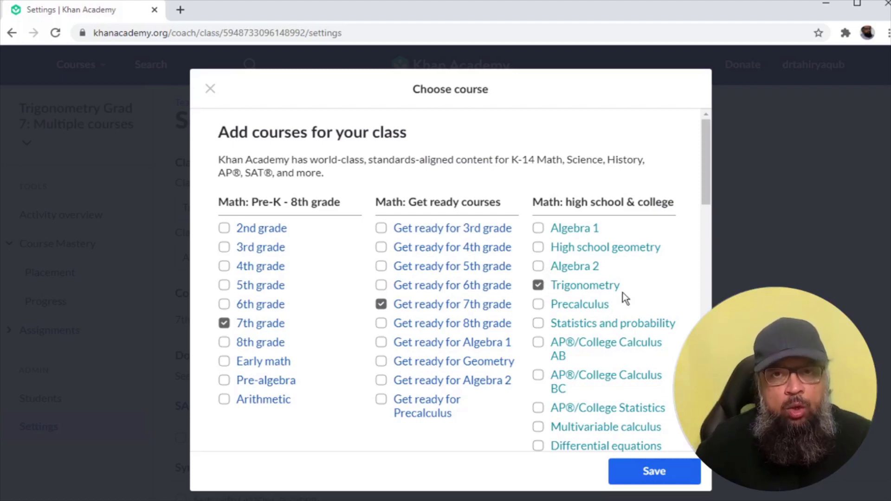
{"action": "left_click", "coordinate": [653, 475]}
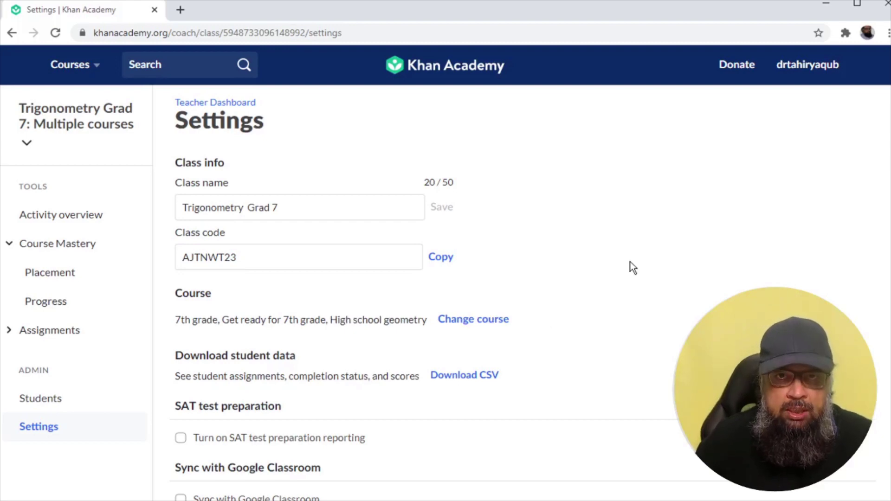
Step: Switch to the Maths Year 7 class and examine its activity overview by student and by 7th grade skills
{"action": "left_click", "coordinate": [27, 142]}
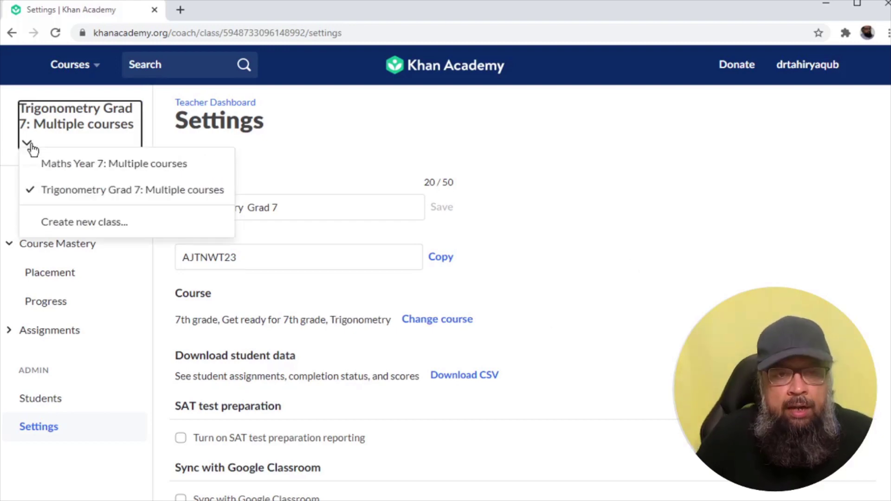
{"action": "left_click", "coordinate": [106, 167]}
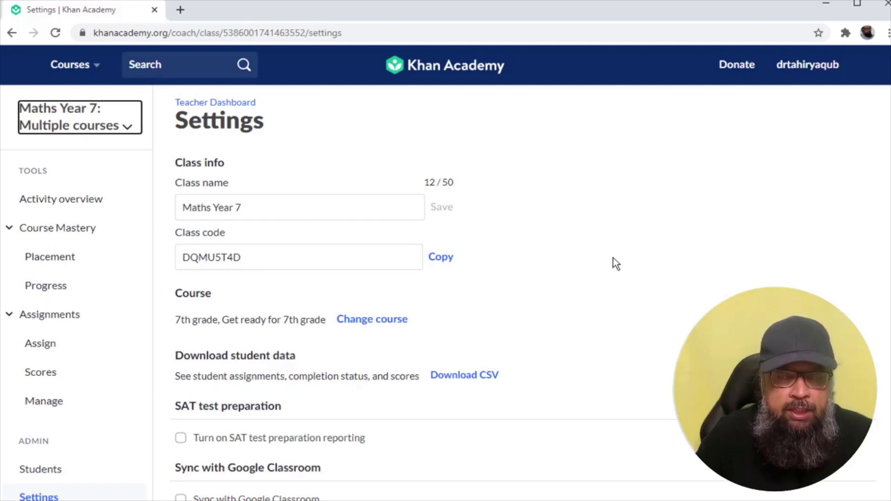
{"action": "left_click", "coordinate": [61, 201]}
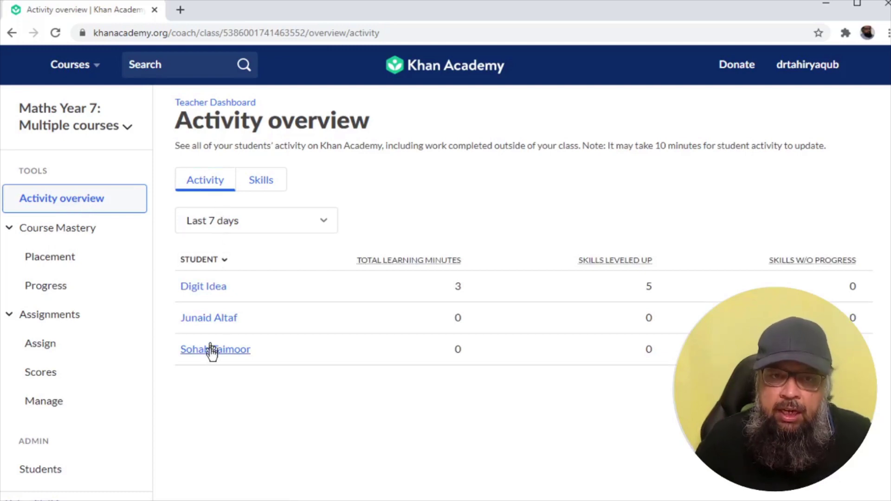
{"action": "left_click", "coordinate": [262, 187]}
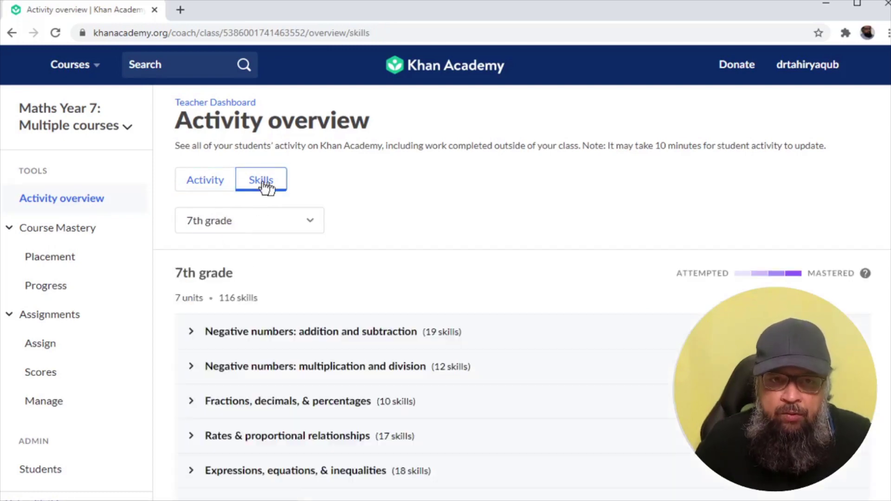
{"action": "scroll", "coordinate": [485, 258], "scroll_direction": "down", "scroll_amount": 4}
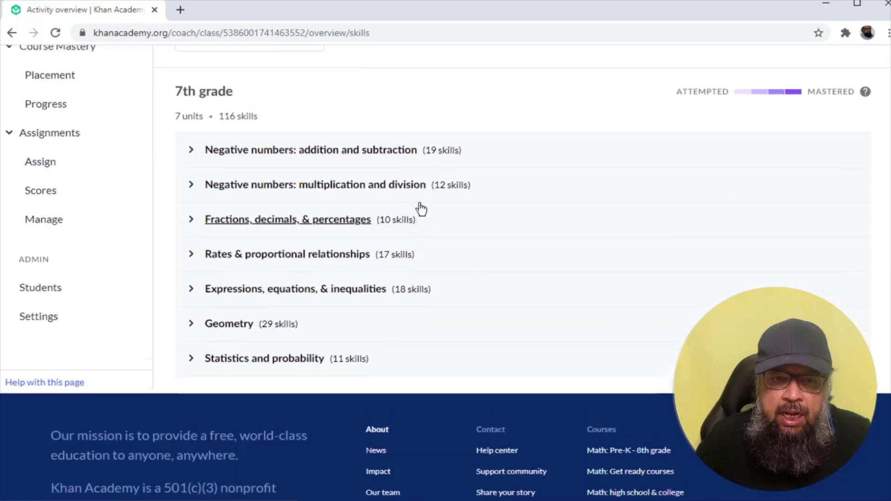
{"action": "scroll", "coordinate": [418, 207], "scroll_direction": "up", "scroll_amount": 1}
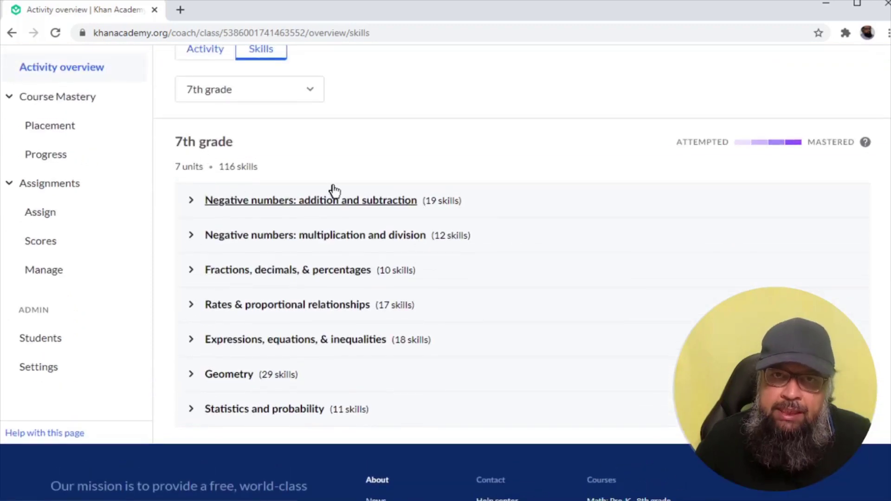
{"action": "scroll", "coordinate": [408, 256], "scroll_direction": "up", "scroll_amount": 1}
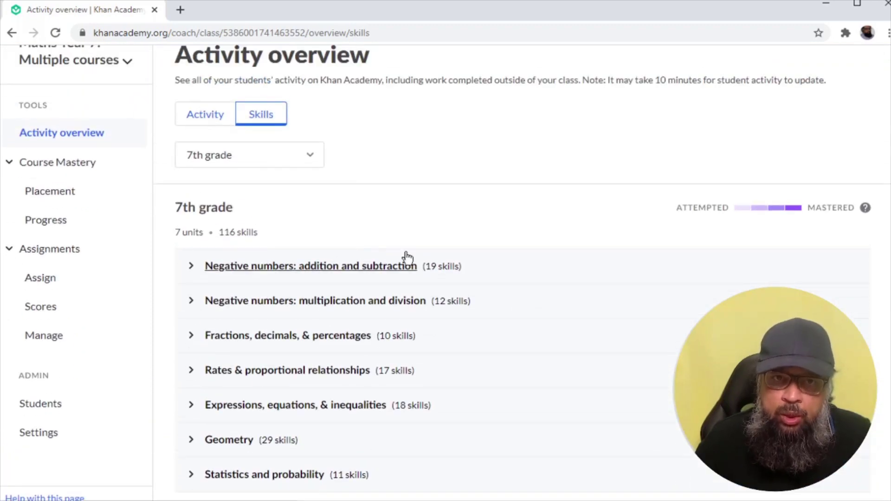
Step: Create a 7th grade course mastery goal for all students of Maths Year 7, due September 18, 2021
{"action": "left_click", "coordinate": [57, 172]}
{"action": "left_click", "coordinate": [57, 172]}
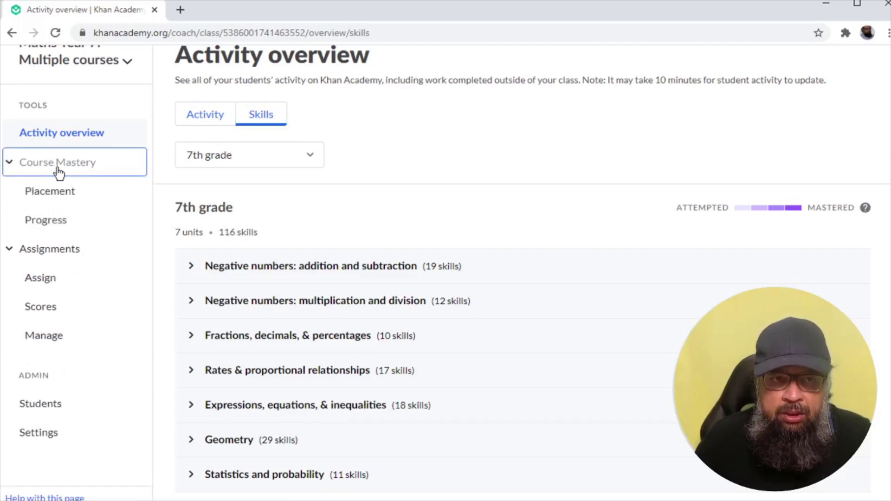
{"action": "left_click", "coordinate": [55, 195]}
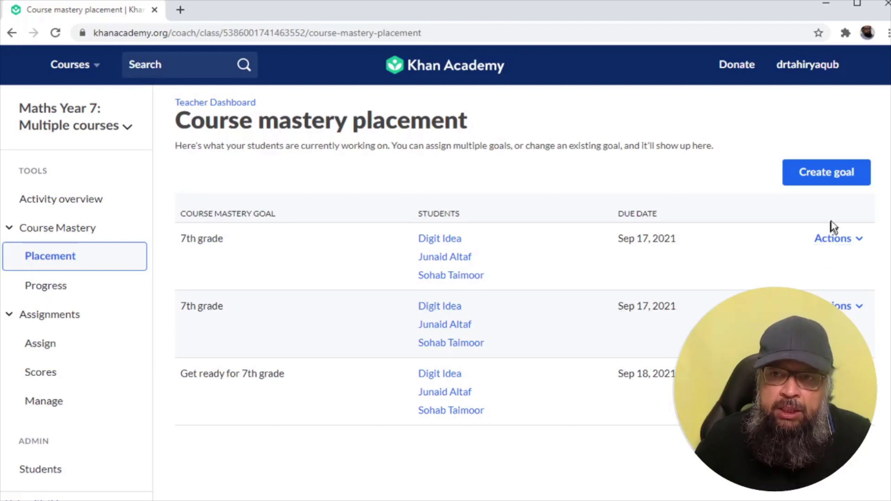
{"action": "left_click", "coordinate": [829, 177]}
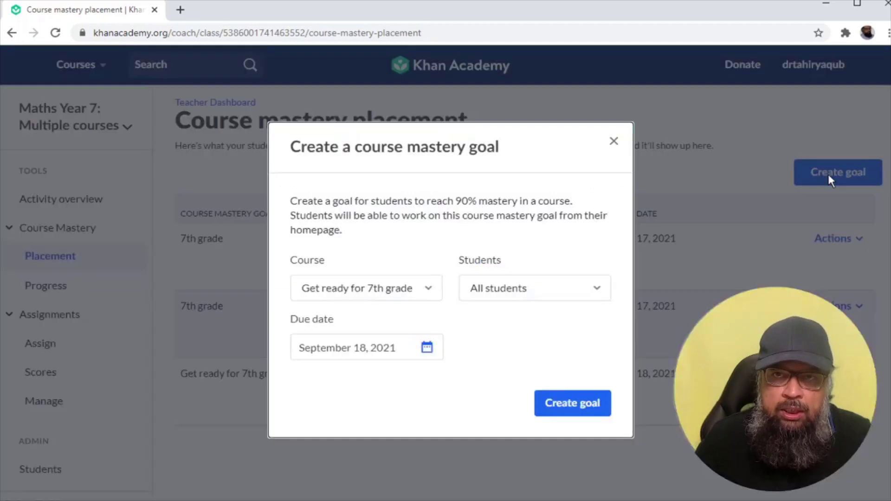
{"action": "left_click", "coordinate": [420, 288]}
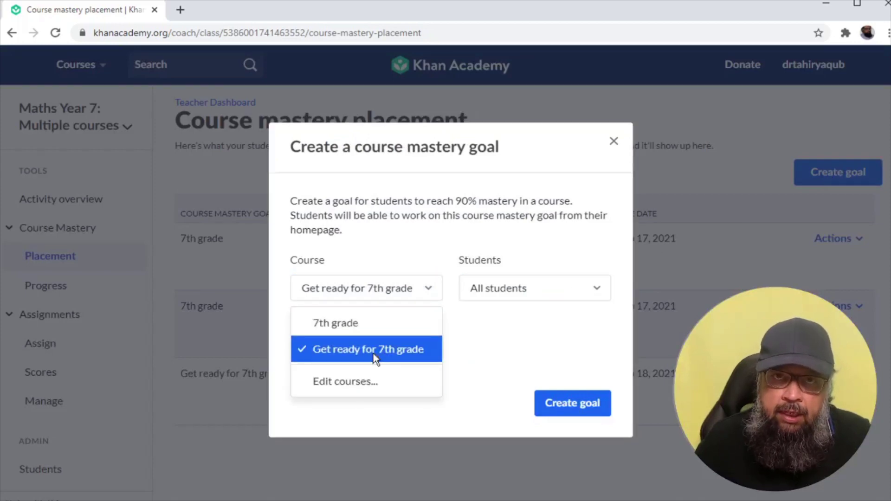
{"action": "left_click", "coordinate": [596, 290]}
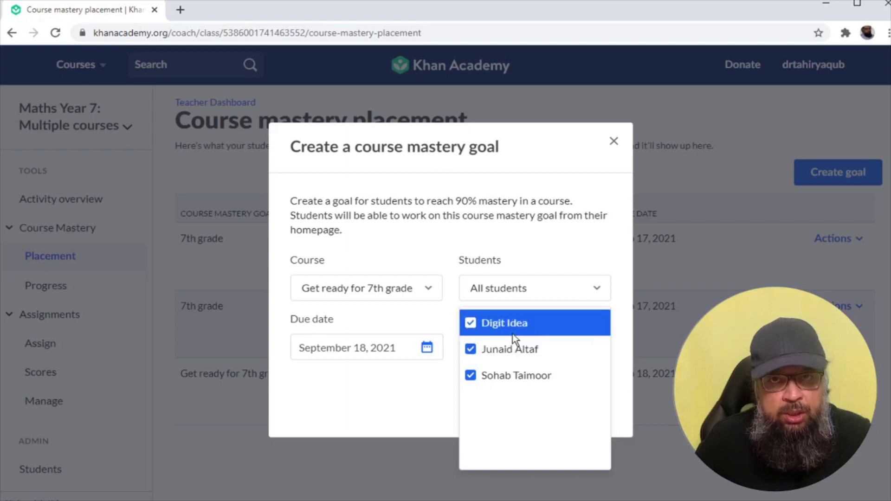
{"action": "key", "text": "Escape"}
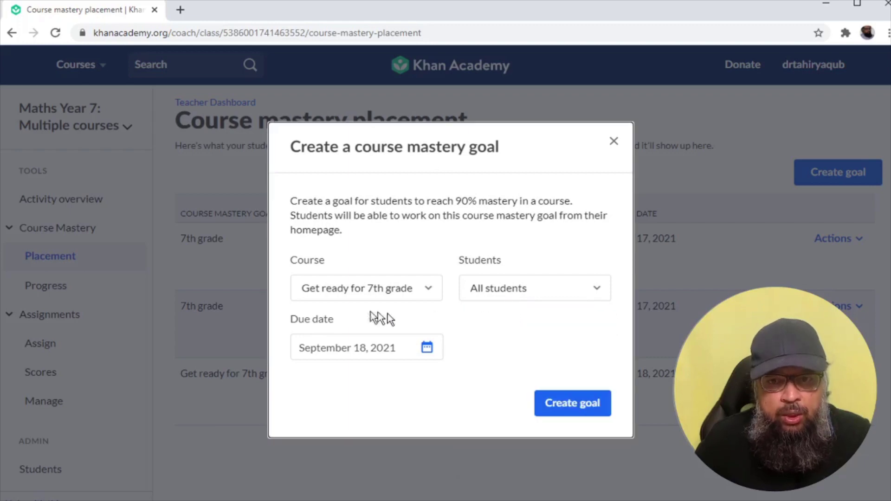
{"action": "left_click", "coordinate": [426, 297]}
{"action": "left_click", "coordinate": [344, 322]}
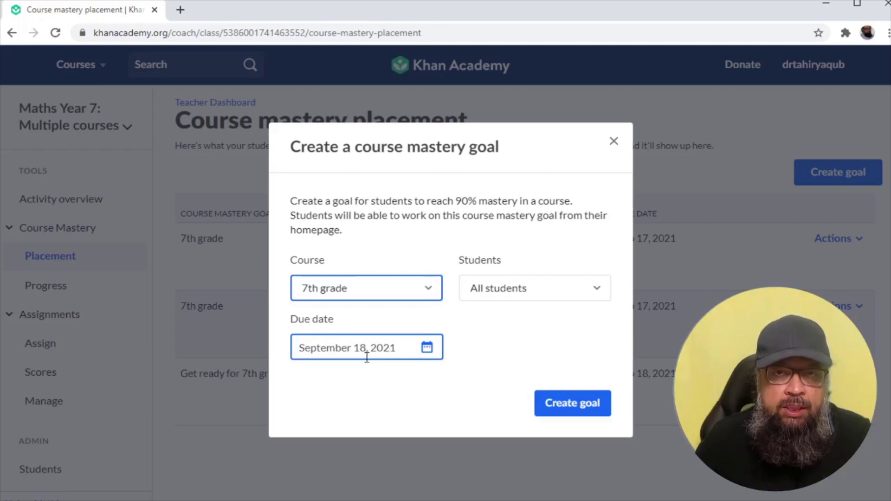
{"action": "left_click", "coordinate": [577, 413]}
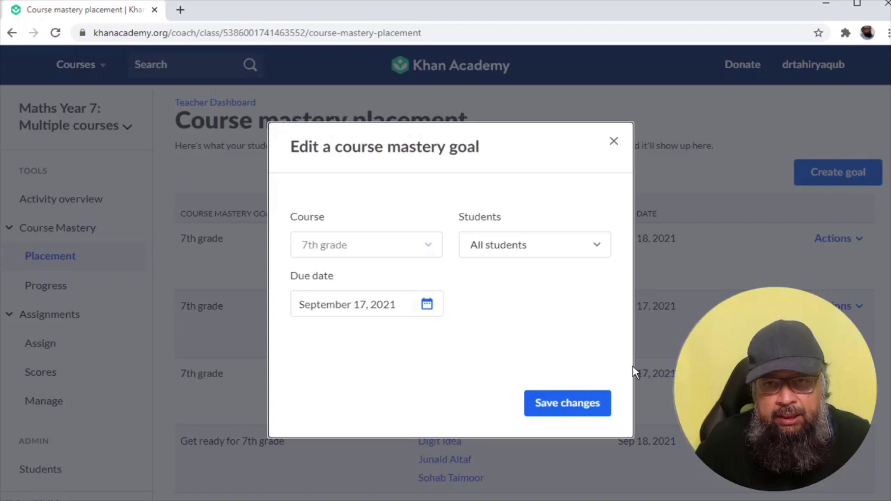
{"action": "left_click", "coordinate": [633, 367]}
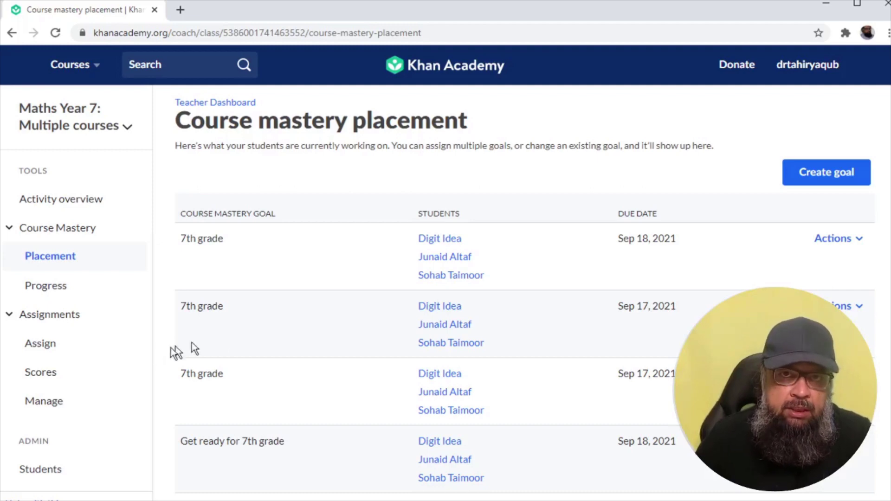
Step: Assign both 7th grade Negative numbers units to all Maths Year 7 students with different question sets, due March 19 at 11:59 PM
{"action": "left_click", "coordinate": [62, 322]}
{"action": "left_click", "coordinate": [63, 324]}
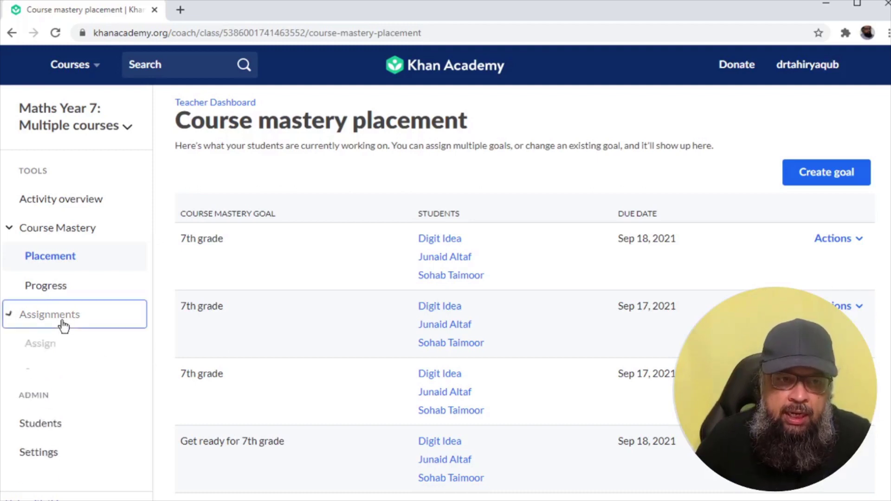
{"action": "left_click", "coordinate": [41, 349]}
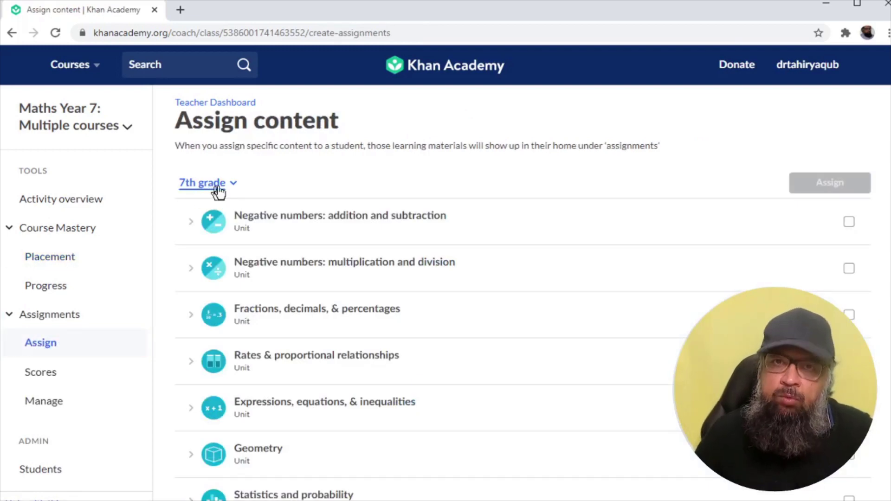
{"action": "left_click", "coordinate": [232, 188]}
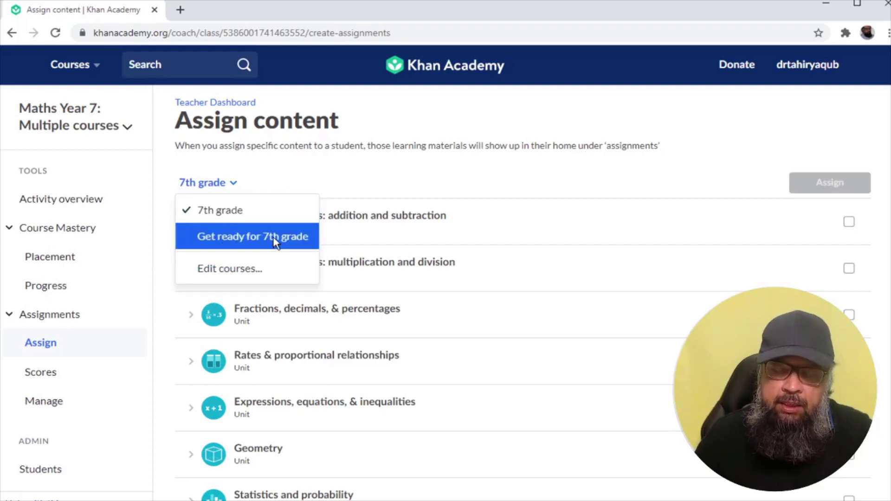
{"action": "left_click", "coordinate": [220, 215]}
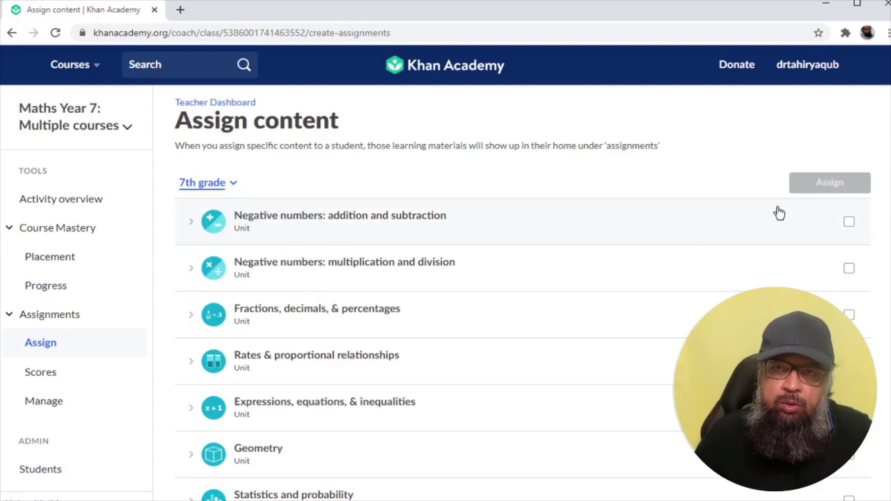
{"action": "left_click", "coordinate": [849, 222]}
{"action": "left_click", "coordinate": [849, 268]}
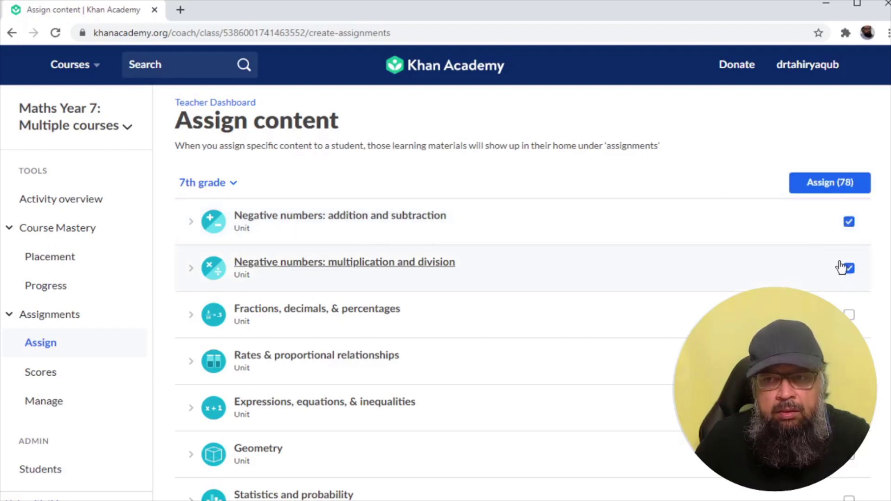
{"action": "left_click", "coordinate": [825, 185]}
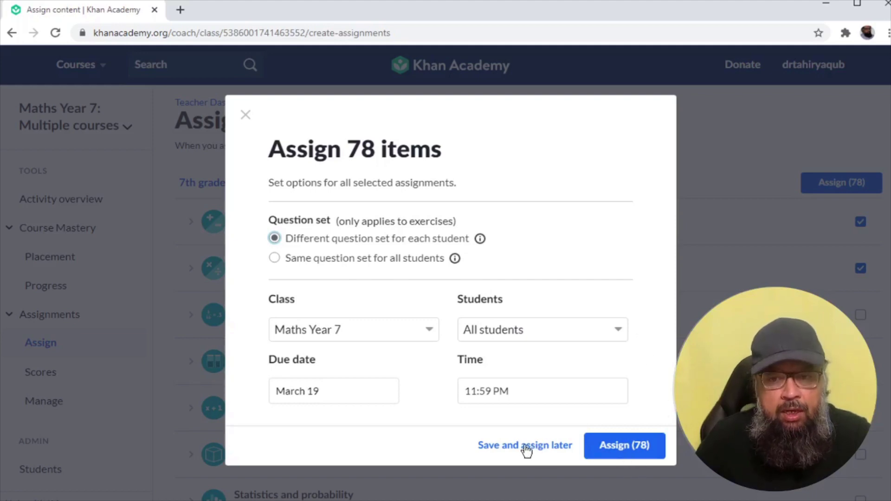
{"action": "left_click", "coordinate": [622, 452]}
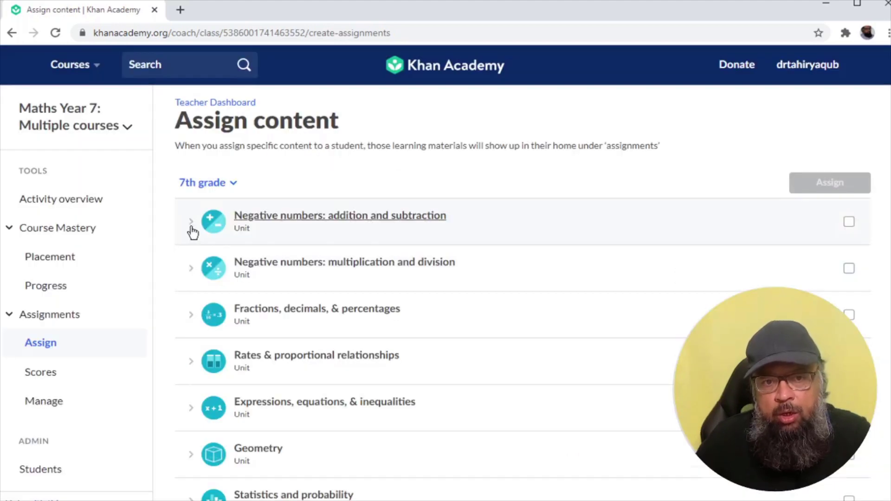
Step: Expand the unit Negative numbers: addition and subtraction and select its Adding & subtracting integers lesson for assignment
{"action": "left_click", "coordinate": [192, 222]}
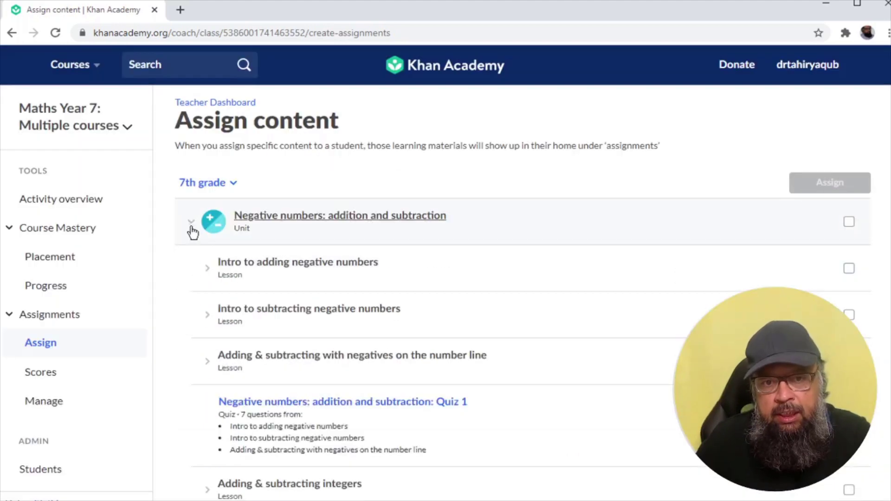
{"action": "scroll", "coordinate": [477, 302], "scroll_direction": "down", "scroll_amount": 10}
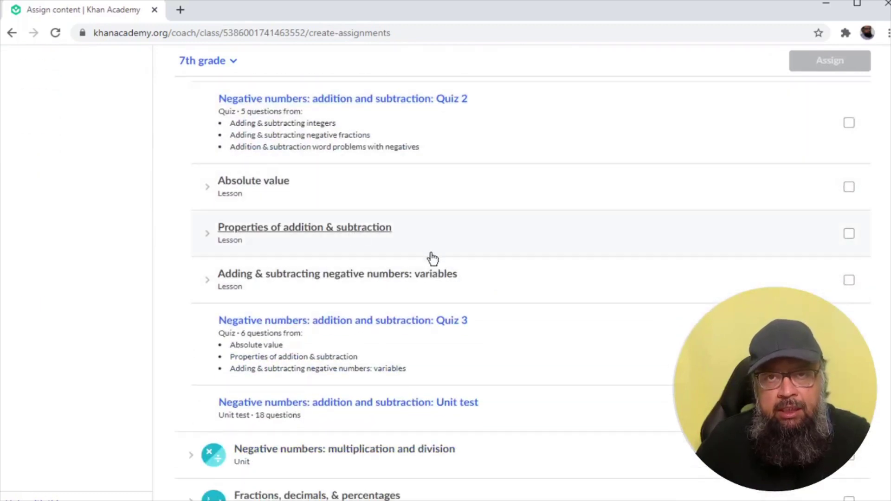
{"action": "scroll", "coordinate": [433, 259], "scroll_direction": "up", "scroll_amount": 7}
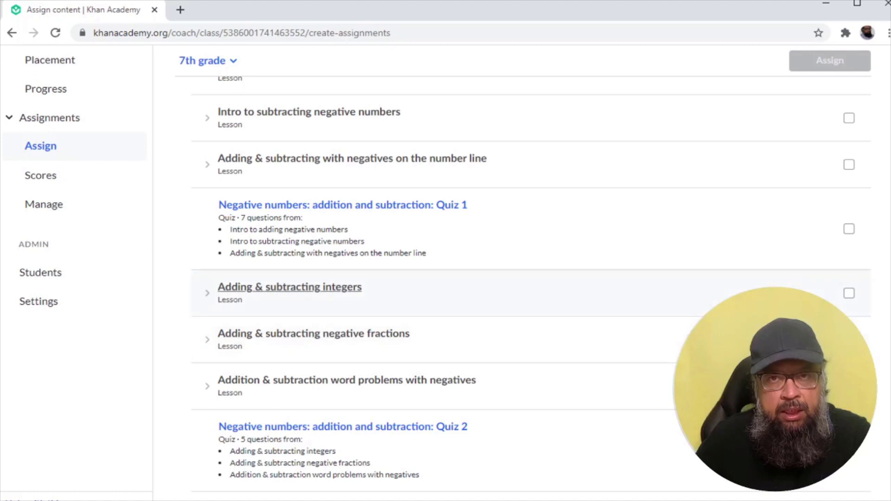
{"action": "left_click", "coordinate": [850, 295]}
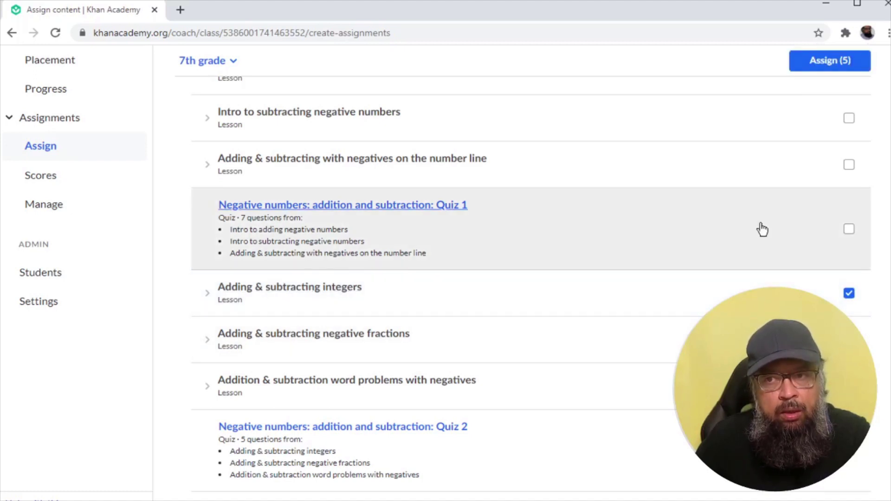
Step: Examine the lessons and quizzes in the unit Negative numbers: multiplication and division, and collapse the unit again
{"action": "scroll", "coordinate": [319, 400], "scroll_direction": "down", "scroll_amount": 12}
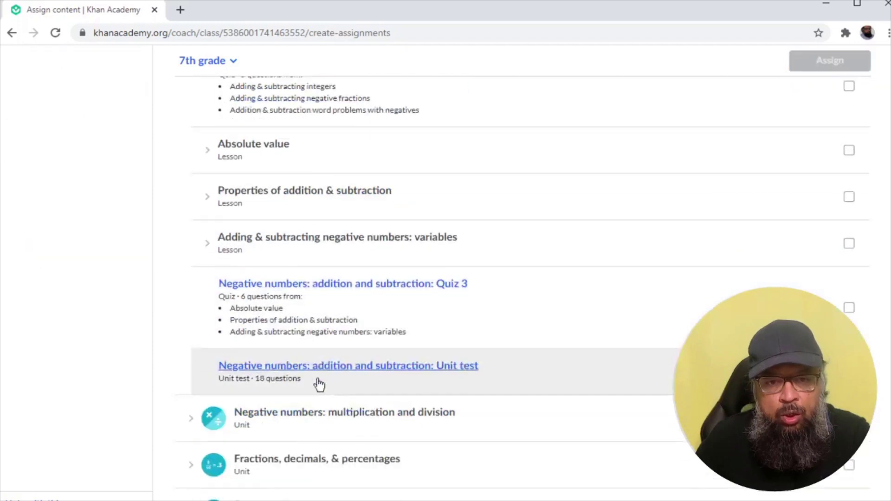
{"action": "left_click", "coordinate": [193, 201]}
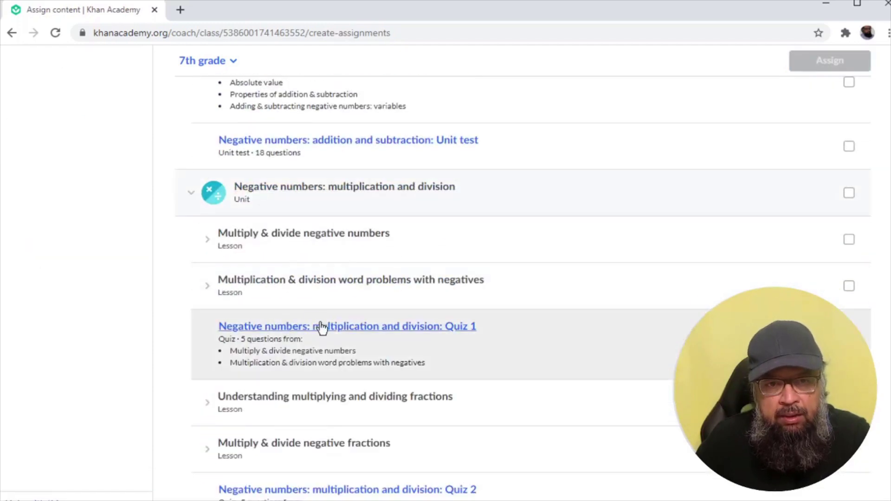
{"action": "scroll", "coordinate": [344, 343], "scroll_direction": "down", "scroll_amount": 4}
{"action": "scroll", "coordinate": [346, 338], "scroll_direction": "up", "scroll_amount": 4}
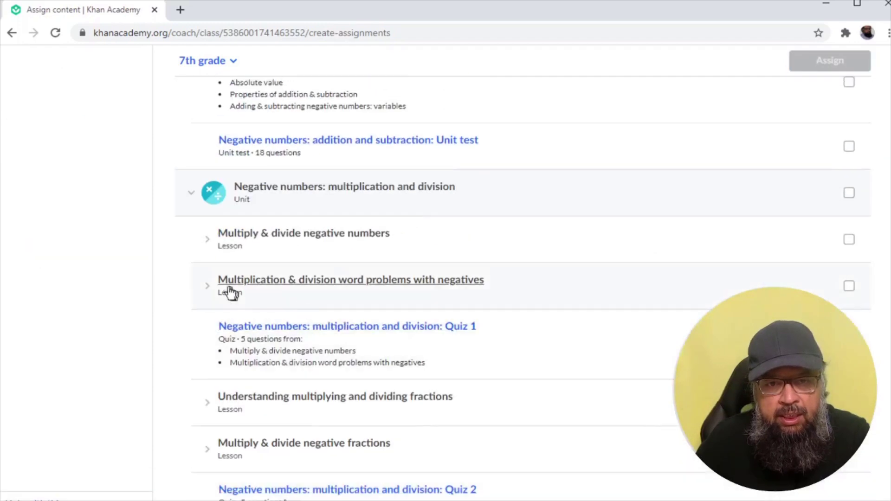
{"action": "left_click", "coordinate": [192, 196]}
{"action": "scroll", "coordinate": [283, 260], "scroll_direction": "up", "scroll_amount": 4}
{"action": "scroll", "coordinate": [286, 260], "scroll_direction": "up", "scroll_amount": 10}
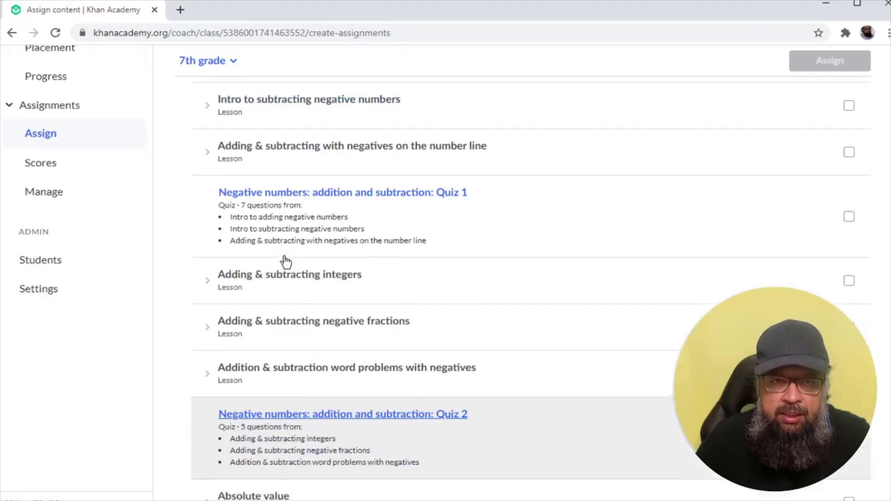
Step: Review the class's assignment scores, and look through the first two pages of its active assignments for all time
{"action": "left_click", "coordinate": [285, 259]}
{"action": "left_click", "coordinate": [40, 308]}
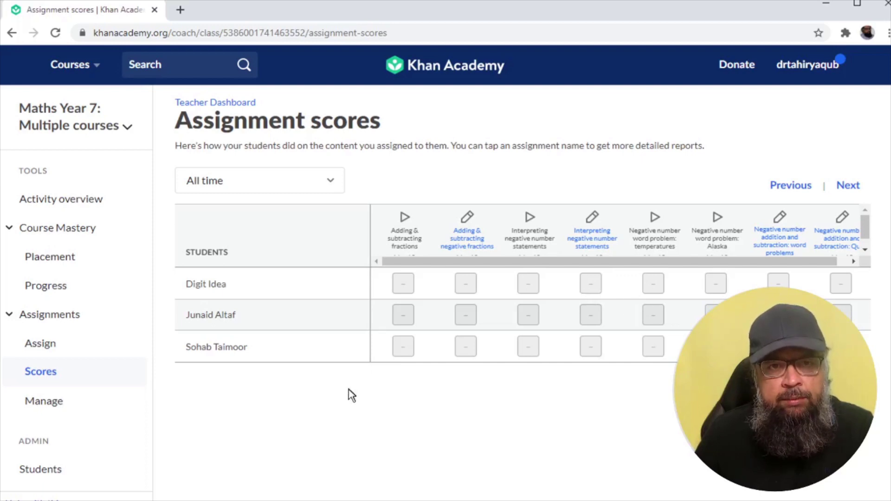
{"action": "left_click", "coordinate": [45, 401]}
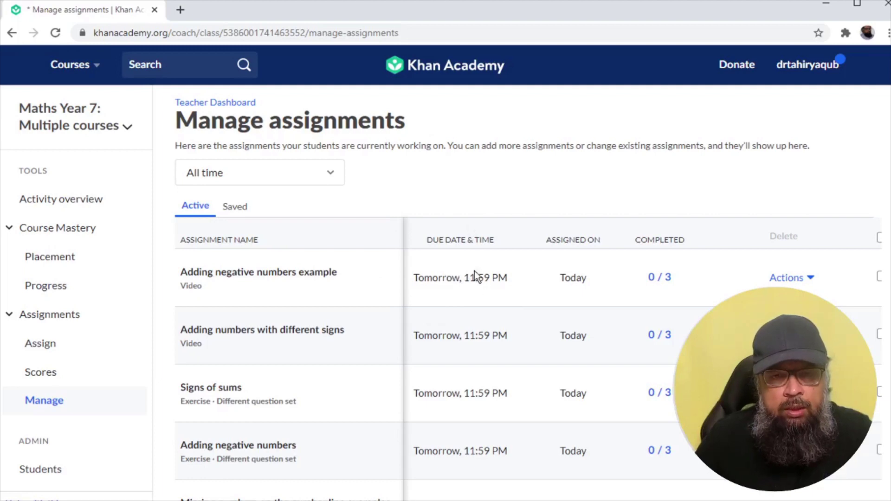
{"action": "left_click", "coordinate": [329, 174]}
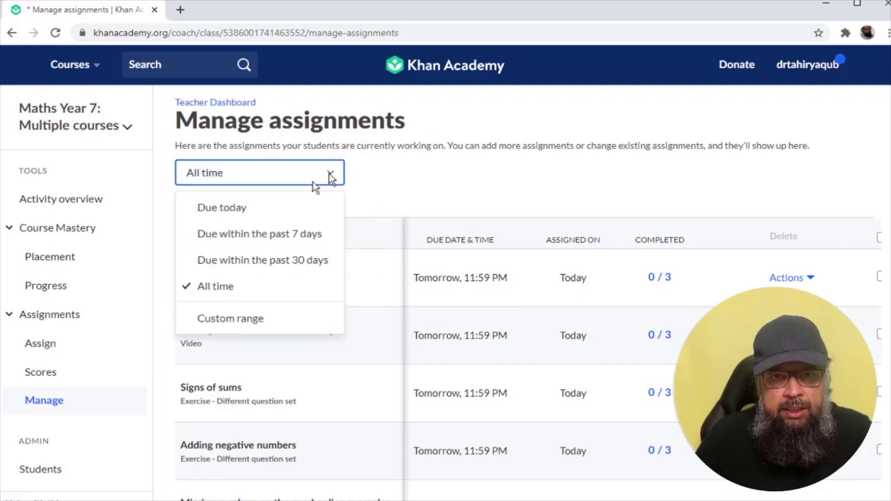
{"action": "left_click", "coordinate": [452, 197]}
{"action": "scroll", "coordinate": [495, 231], "scroll_direction": "down", "scroll_amount": 8}
{"action": "scroll", "coordinate": [494, 231], "scroll_direction": "down", "scroll_amount": 15}
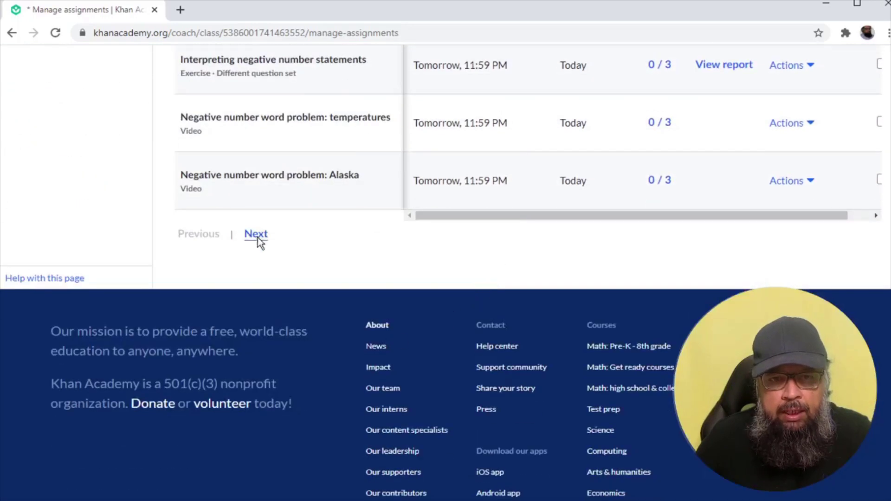
{"action": "left_click", "coordinate": [257, 238]}
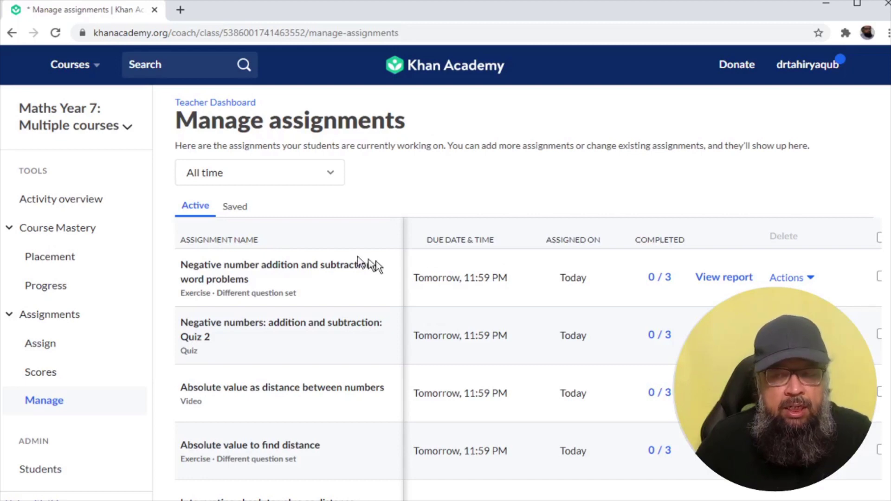
Step: Examine the class's 7th grade course mastery progress by student and by unit
{"action": "left_click", "coordinate": [55, 286]}
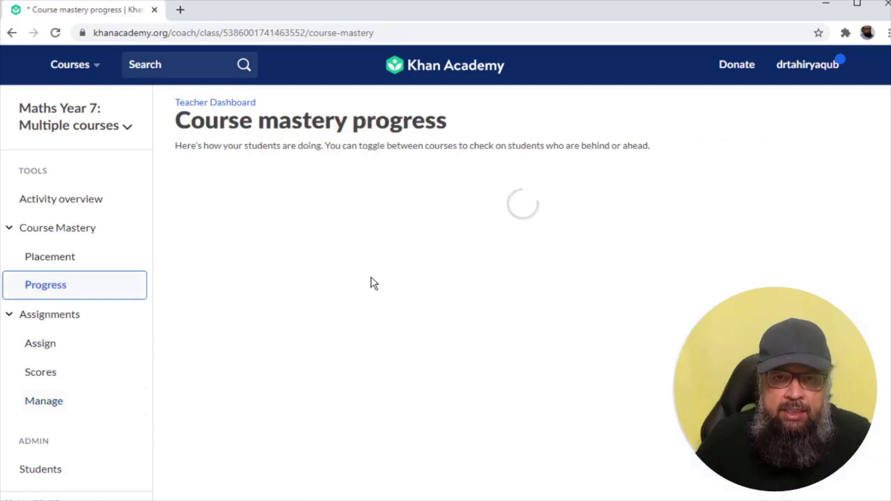
{"action": "scroll", "coordinate": [424, 263], "scroll_direction": "down", "scroll_amount": 12}
{"action": "scroll", "coordinate": [424, 262], "scroll_direction": "up", "scroll_amount": 6}
{"action": "scroll", "coordinate": [426, 263], "scroll_direction": "up", "scroll_amount": 5}
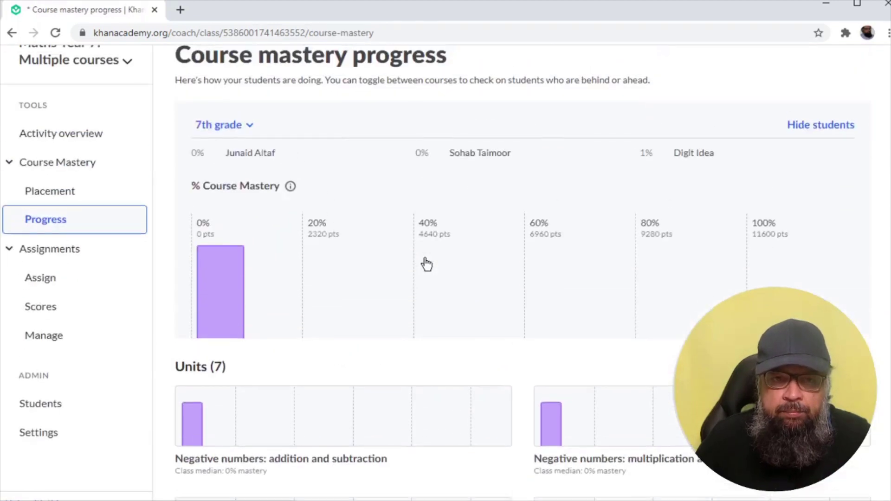
{"action": "left_click", "coordinate": [223, 125]}
{"action": "left_click", "coordinate": [327, 102]}
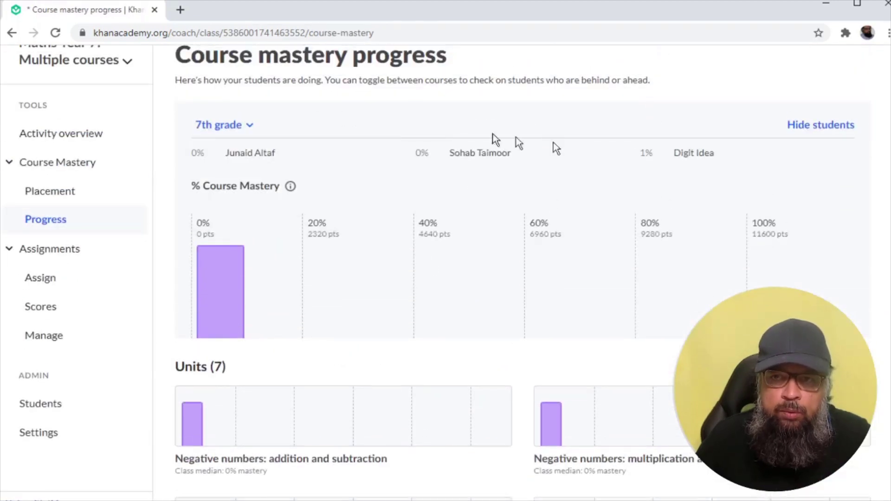
Step: Switch to the student's incognito window, preview the Adding negative numbers skill, and go to Intro to subtracting negative numbers
{"action": "key", "text": "alt+Tab"}
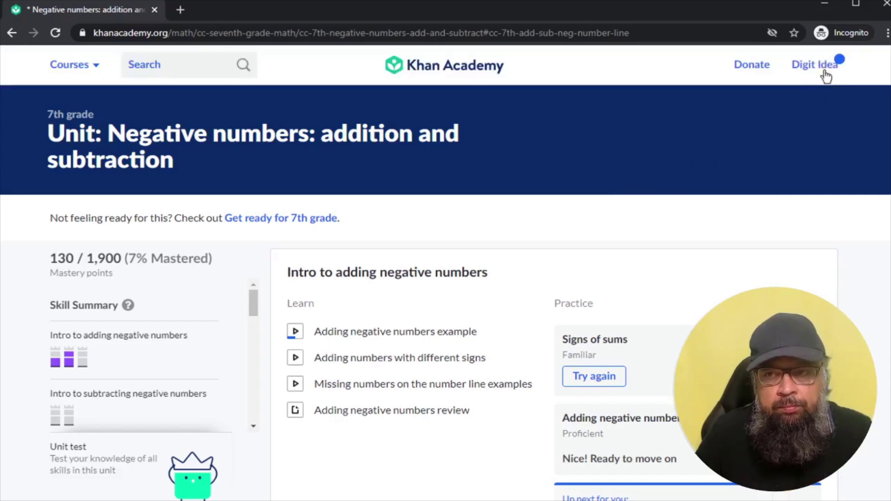
{"action": "scroll", "coordinate": [133, 269], "scroll_direction": "down", "scroll_amount": 1}
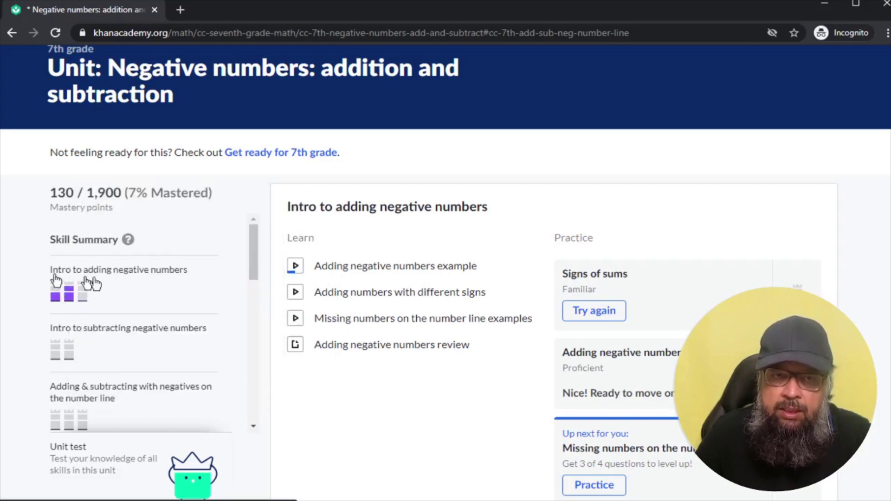
{"action": "left_click_drag", "start_coordinate": [255, 250], "coordinate": [274, 232]}
{"action": "mouse_move", "coordinate": [71, 305]}
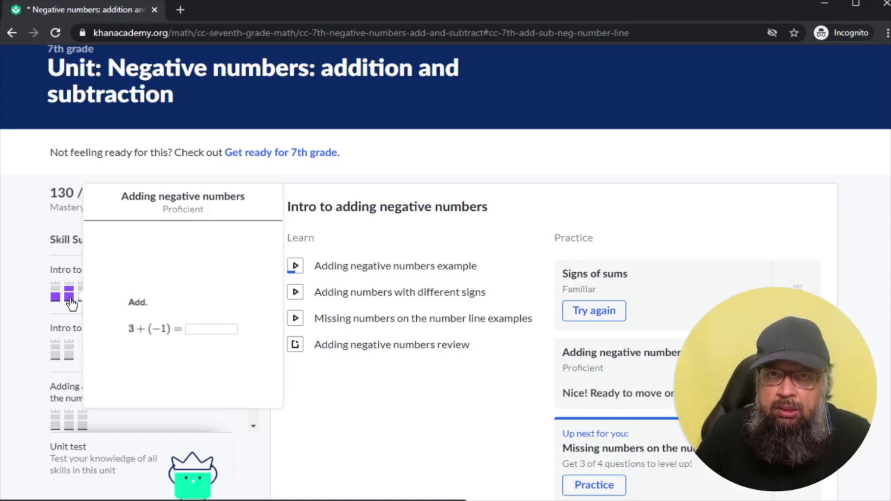
{"action": "left_click", "coordinate": [59, 353]}
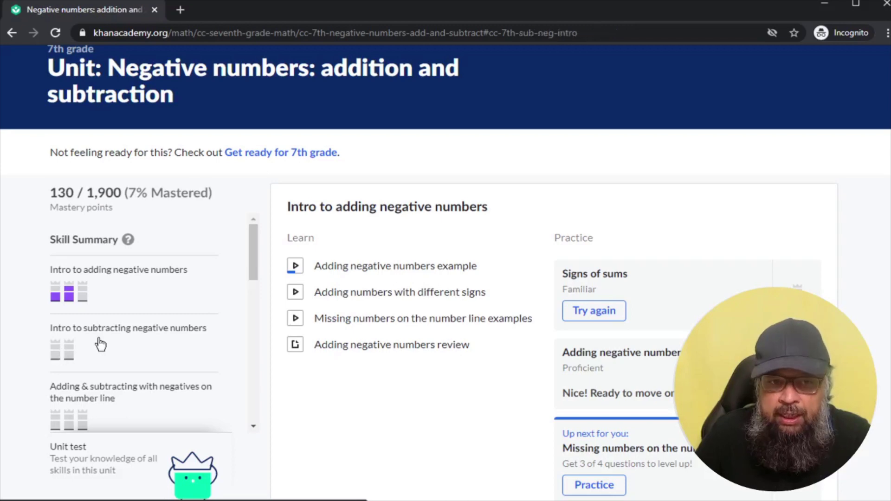
Step: Look over the unit's lessons and Quiz 1, and briefly play the videos Adding & subtracting negative numbers and Subtracting a negative = adding a positive
{"action": "scroll", "coordinate": [99, 342], "scroll_direction": "up", "scroll_amount": 5}
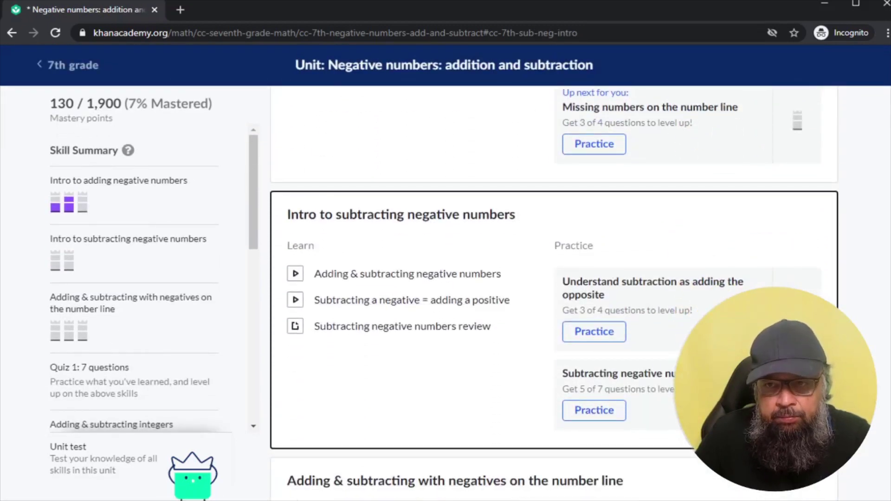
{"action": "scroll", "coordinate": [742, 213], "scroll_direction": "up", "scroll_amount": 6}
{"action": "scroll", "coordinate": [743, 213], "scroll_direction": "down", "scroll_amount": 12}
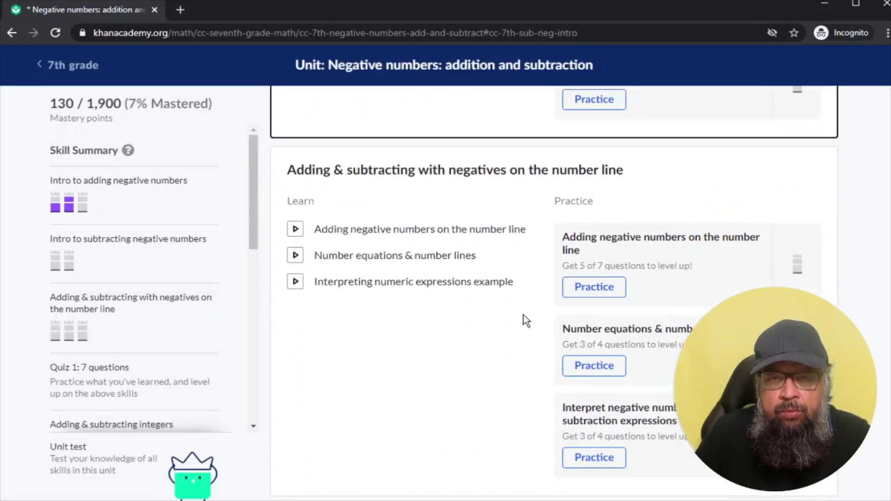
{"action": "scroll", "coordinate": [526, 321], "scroll_direction": "up", "scroll_amount": 6}
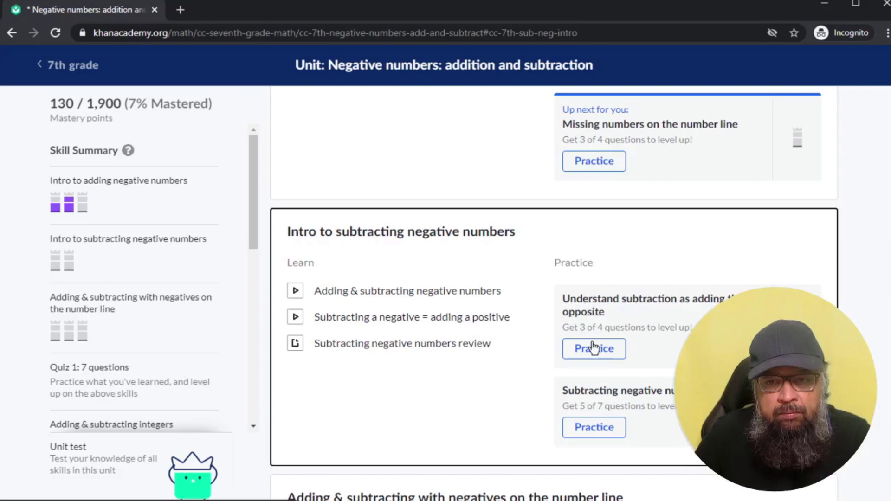
{"action": "scroll", "coordinate": [483, 320], "scroll_direction": "down", "scroll_amount": 11}
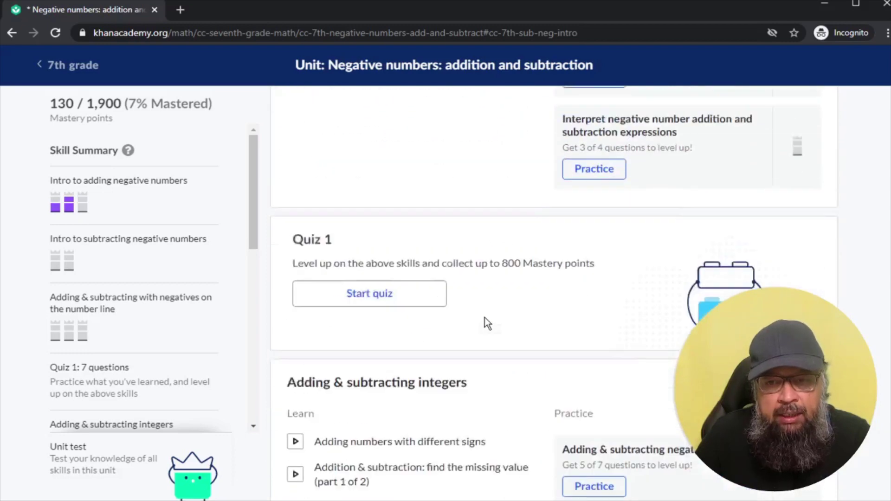
{"action": "scroll", "coordinate": [485, 317], "scroll_direction": "down", "scroll_amount": 1}
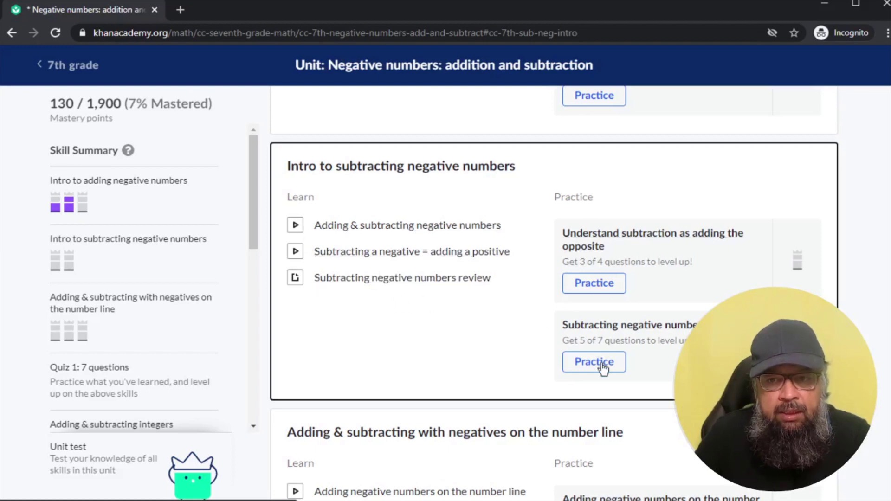
{"action": "left_click", "coordinate": [394, 227]}
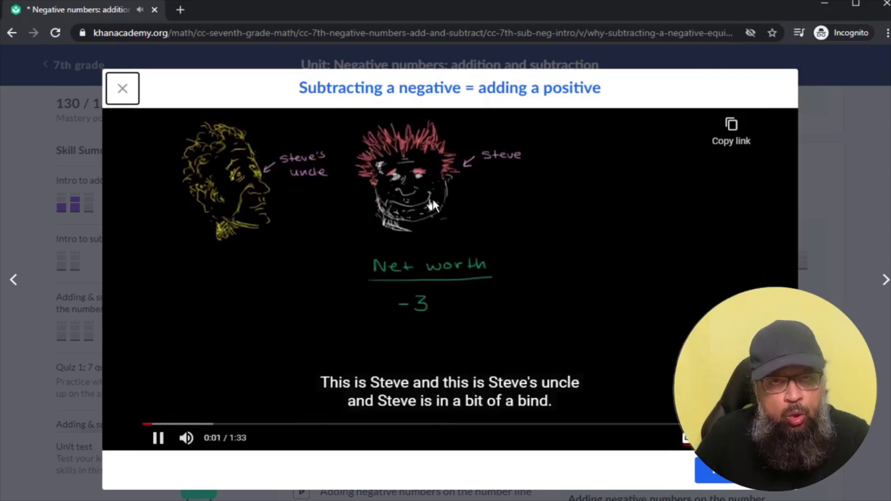
{"action": "left_click", "coordinate": [129, 92]}
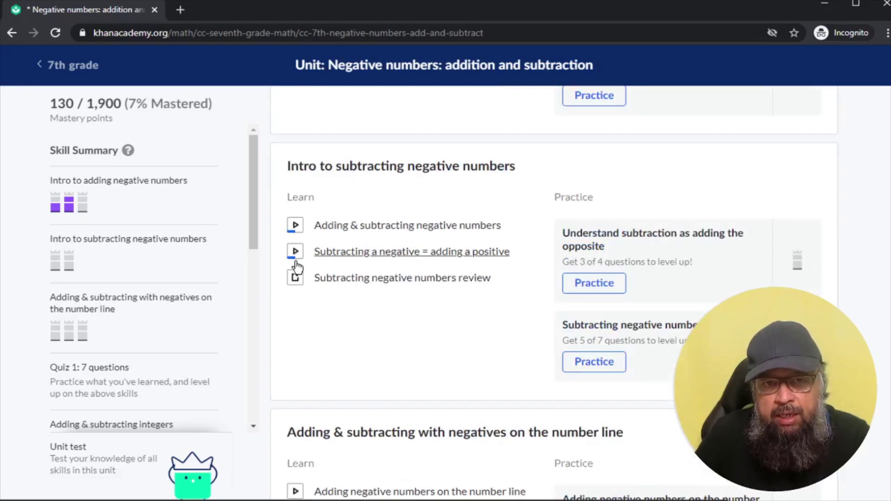
Step: Open the practice exercise Adding negative numbers on the number line, and show and hide its drawing scratchpad
{"action": "scroll", "coordinate": [398, 318], "scroll_direction": "down", "scroll_amount": 6}
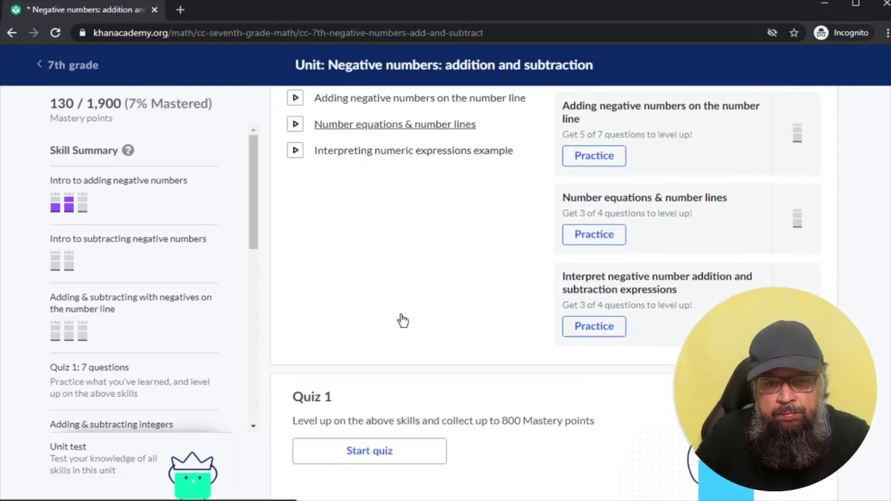
{"action": "left_click", "coordinate": [610, 295]}
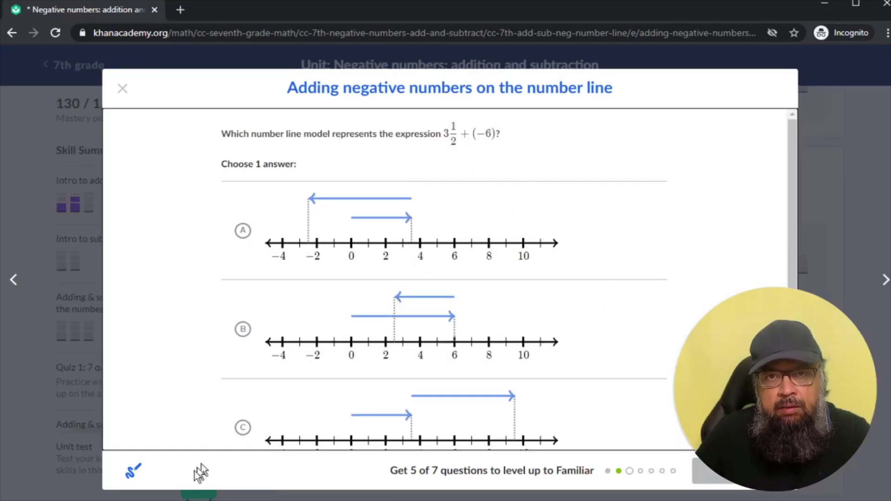
{"action": "left_click", "coordinate": [133, 473]}
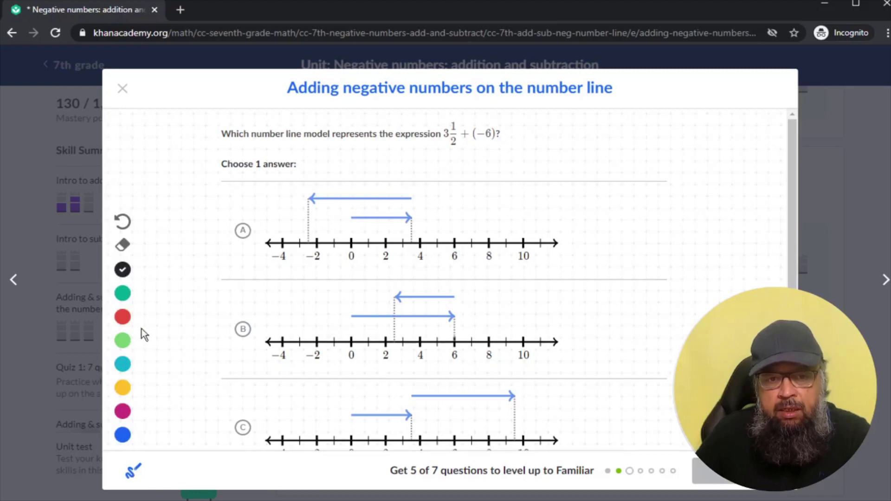
{"action": "left_click", "coordinate": [133, 472]}
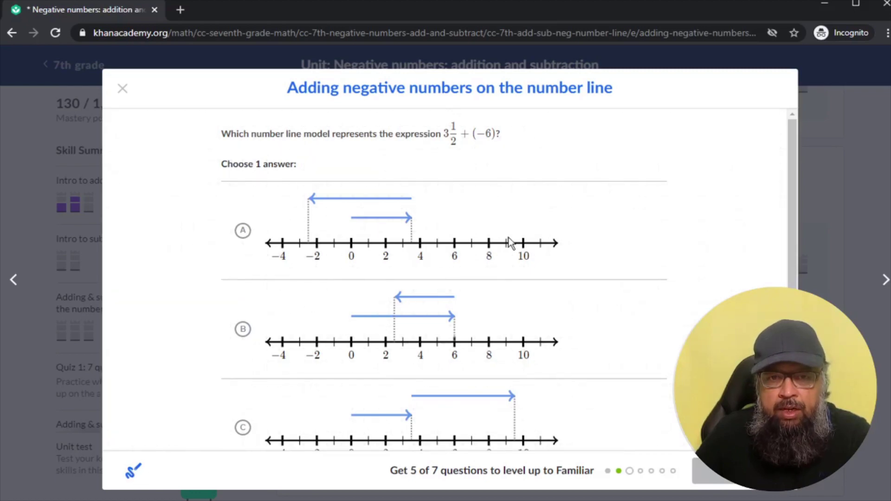
Step: Answer the 3 1/2 + (−6) question with number line model A, check it, and close the exercise
{"action": "left_click", "coordinate": [248, 236]}
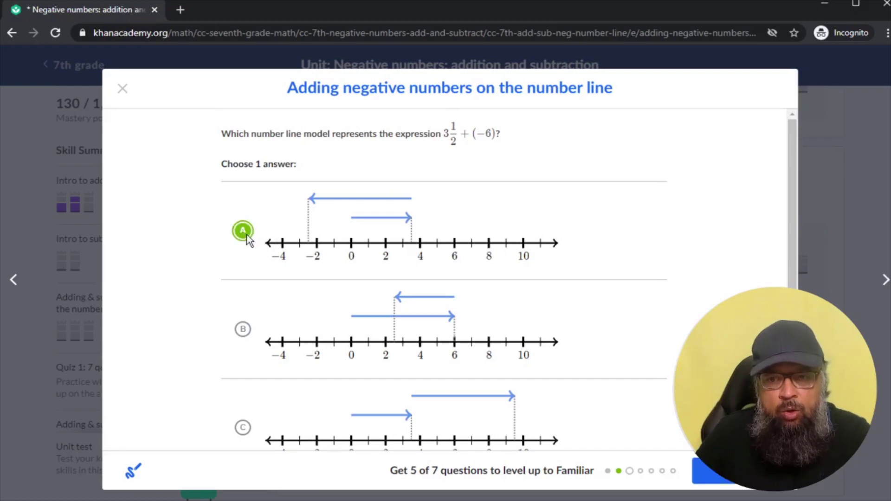
{"action": "left_click", "coordinate": [711, 471]}
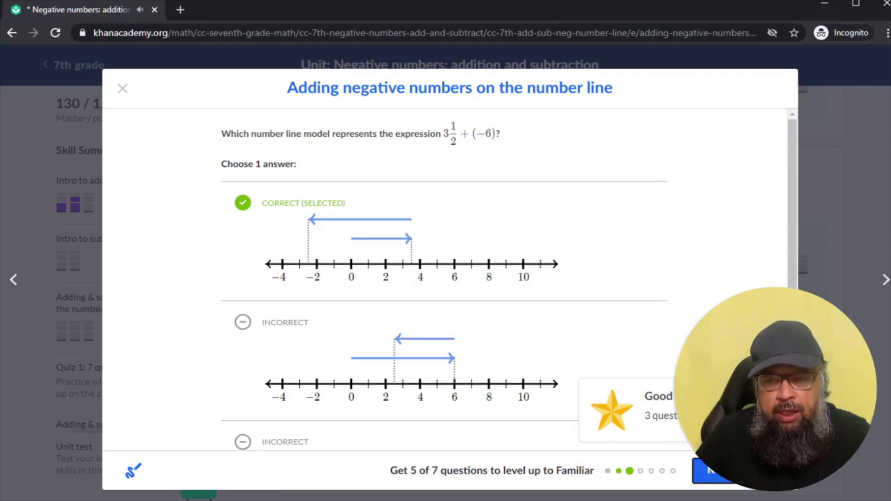
{"action": "scroll", "coordinate": [507, 347], "scroll_direction": "down", "scroll_amount": 3}
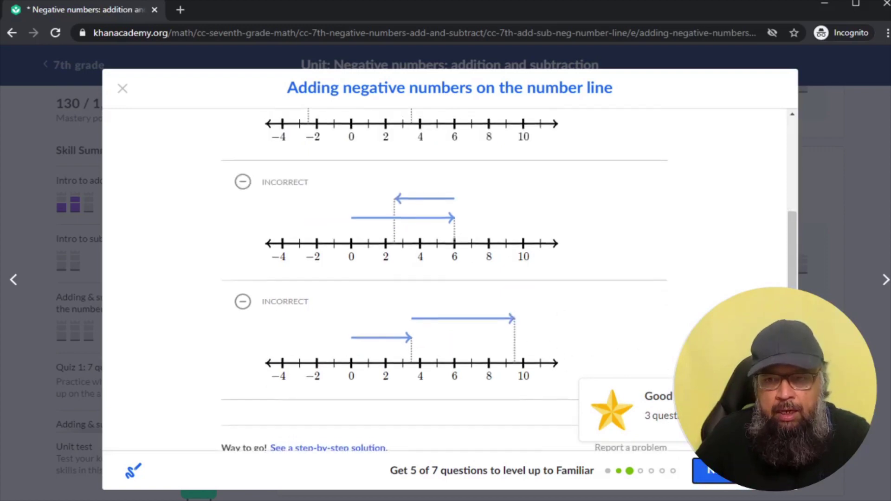
{"action": "scroll", "coordinate": [508, 347], "scroll_direction": "up", "scroll_amount": 3}
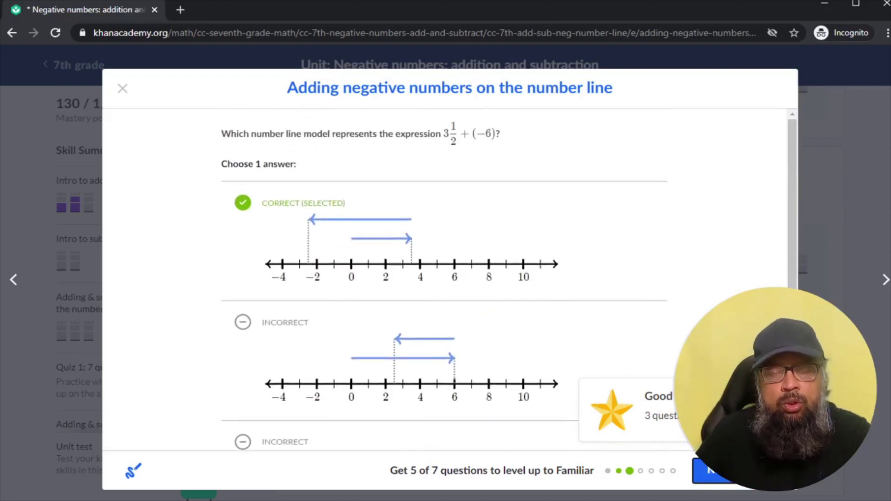
{"action": "left_click", "coordinate": [121, 89]}
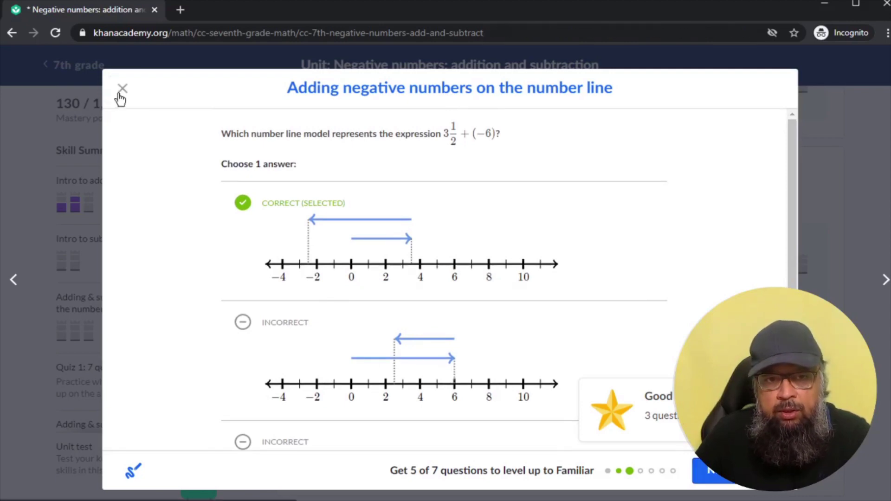
Step: Start Quiz 1 and answer the 1 + 6 question with B, the number that is 6 to the right of 1
{"action": "scroll", "coordinate": [403, 197], "scroll_direction": "down", "scroll_amount": 7}
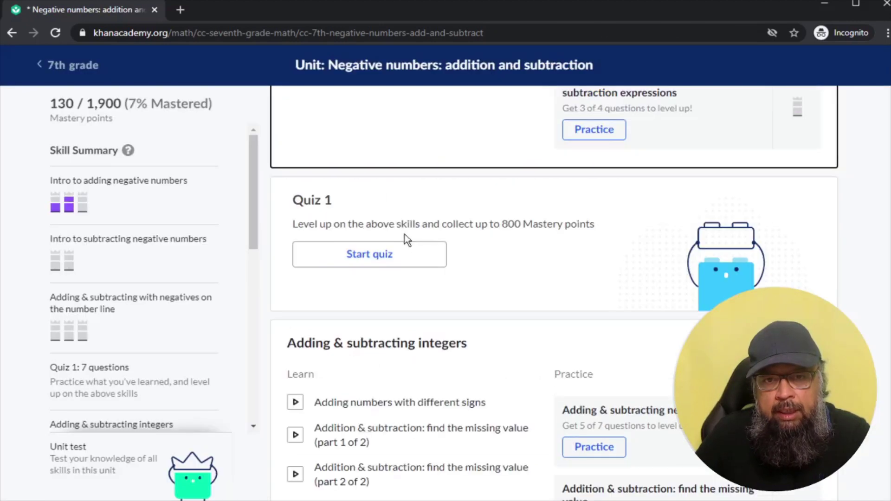
{"action": "left_click", "coordinate": [388, 261]}
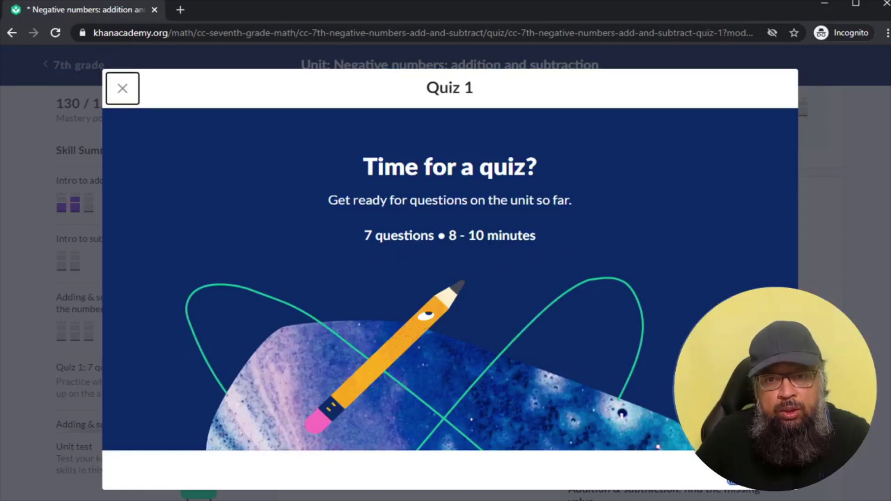
{"action": "left_click", "coordinate": [757, 470]}
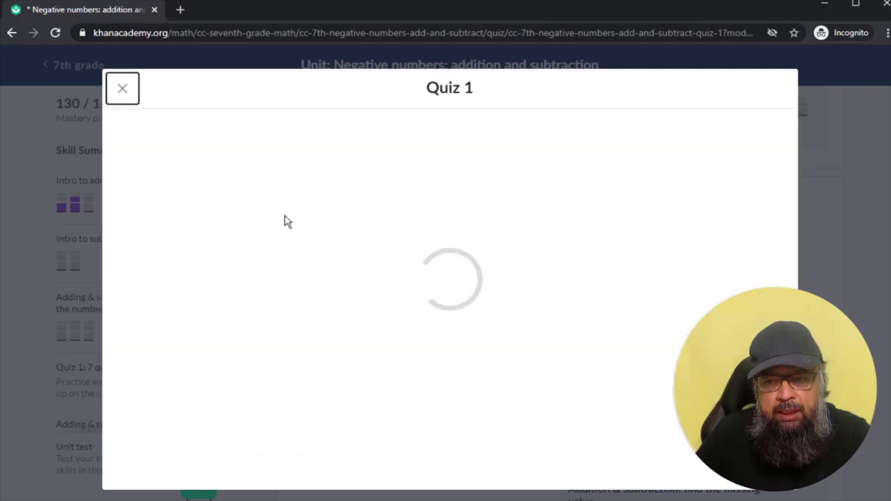
{"action": "left_click", "coordinate": [243, 237]}
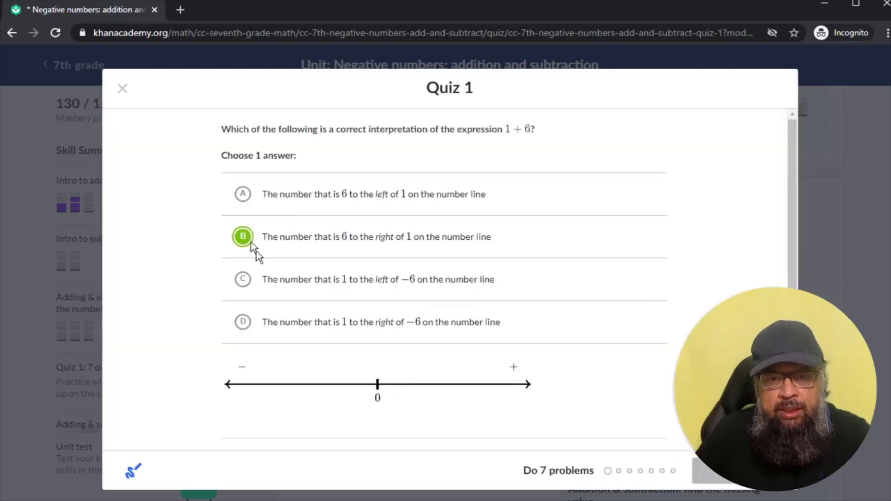
{"action": "key", "text": "Return"}
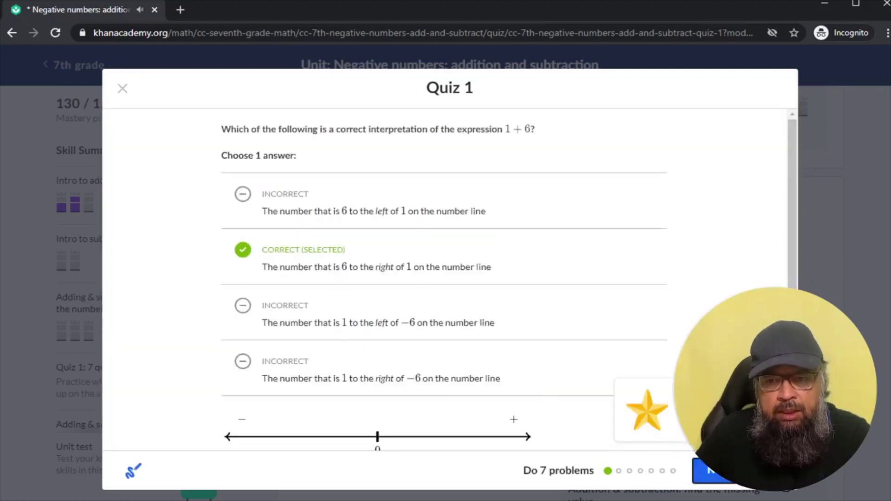
Step: Answer the 6 + (−2) quiz question with the first number line model and the −7 − (−7) question with 0
{"action": "key", "text": "Return"}
{"action": "key", "text": "Return"}
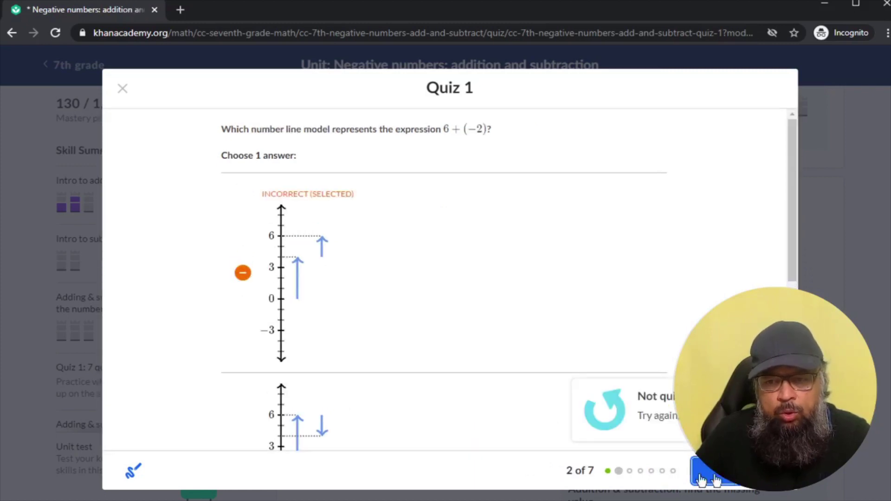
{"action": "key", "text": "Return"}
{"action": "type", "text": "0"}
{"action": "key", "text": "Return"}
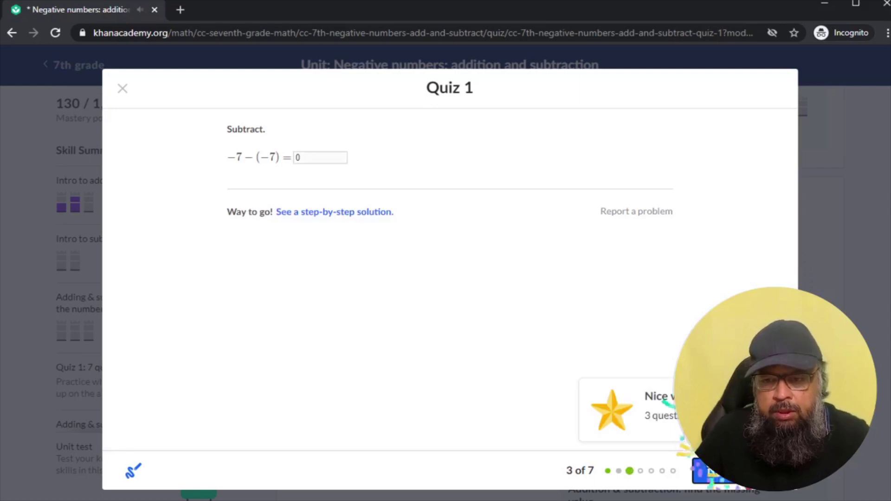
Step: Continue to the fourth quiz question and complete its −4 number line equation with 2 and 3 in the blanks
{"action": "key", "text": "Return"}
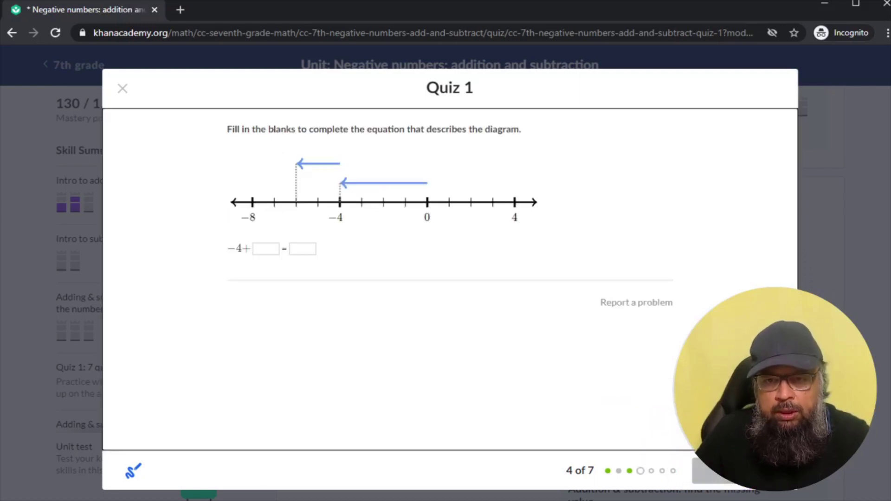
{"action": "type", "text": "2"}
{"action": "key", "text": "Tab"}
{"action": "type", "text": "3"}
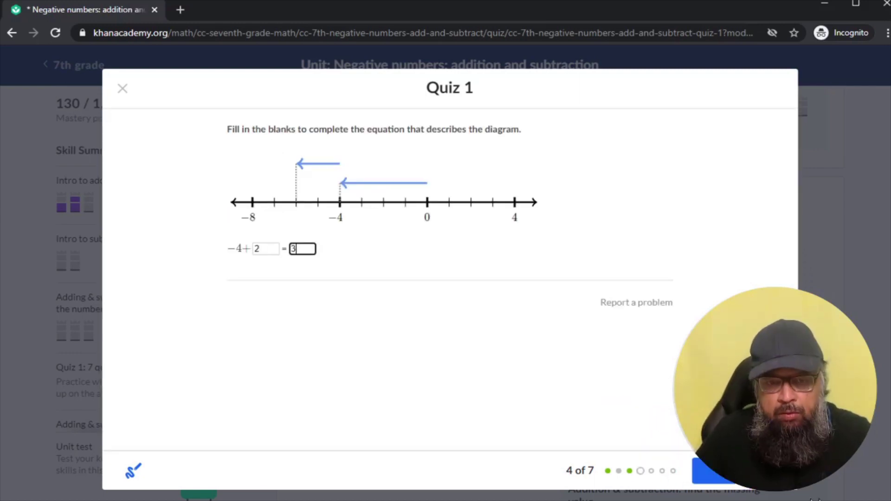
{"action": "key", "text": "Return"}
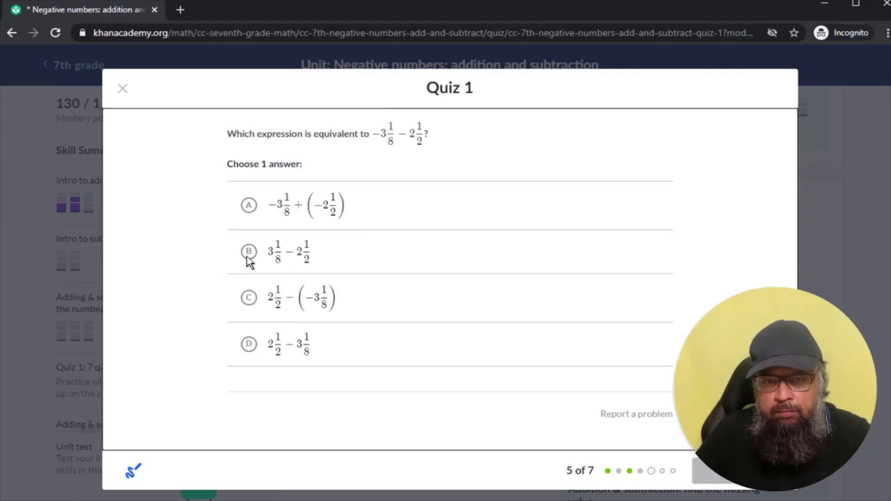
Step: Answer the −3 1/8 − 2 1/2 equivalence question with B, 3 1/8 − 2 1/2, and finish Quiz 1, closing its results summary
{"action": "left_click", "coordinate": [248, 254]}
{"action": "key", "text": "Return"}
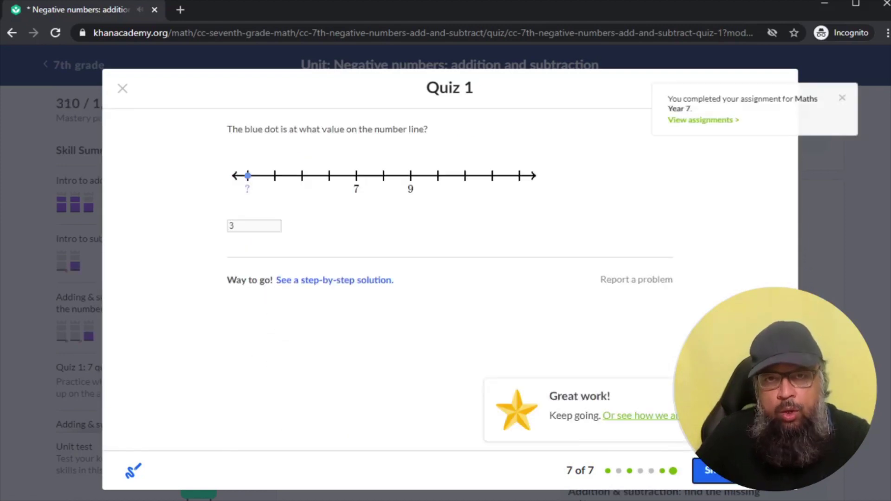
{"action": "key", "text": "Return"}
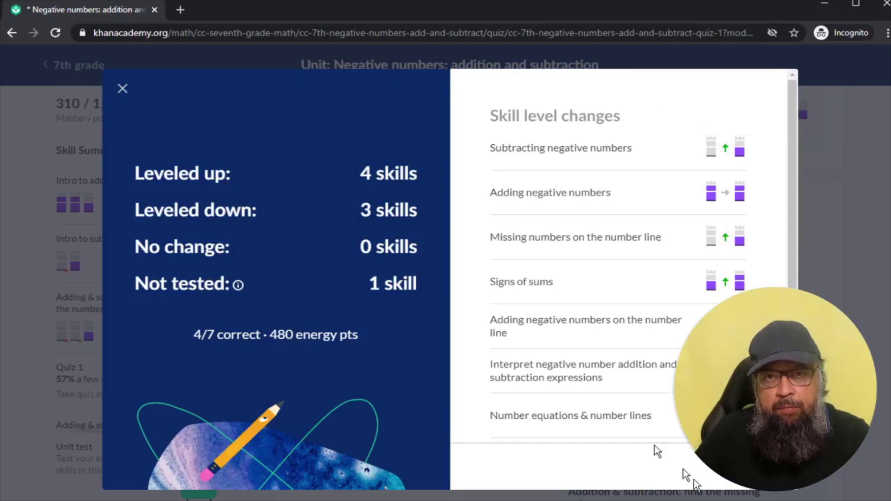
{"action": "key", "text": "Escape"}
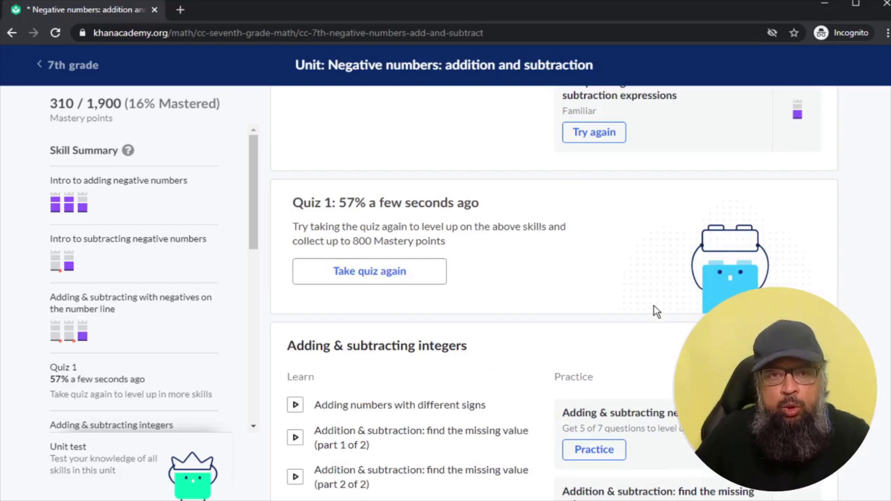
Step: Switch to the teacher's browser window and review the assignment scores of the Maths Year 7 class
{"action": "key", "text": "alt+Tab"}
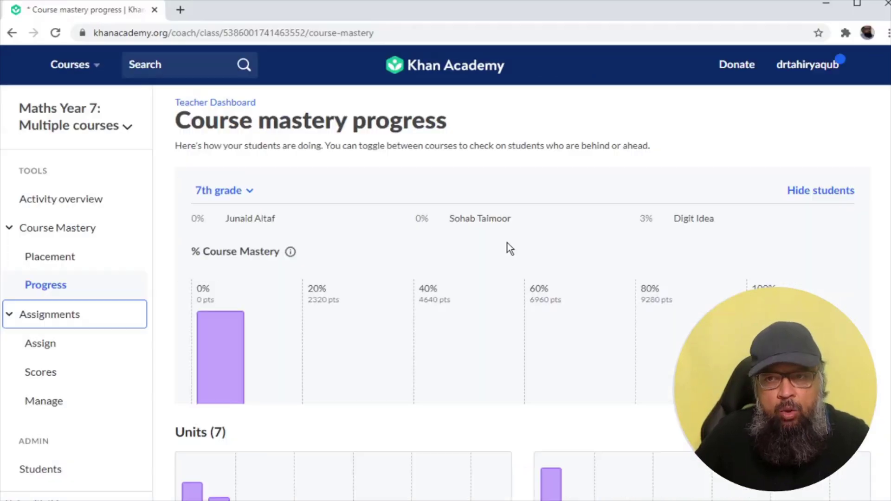
{"action": "left_click", "coordinate": [29, 374]}
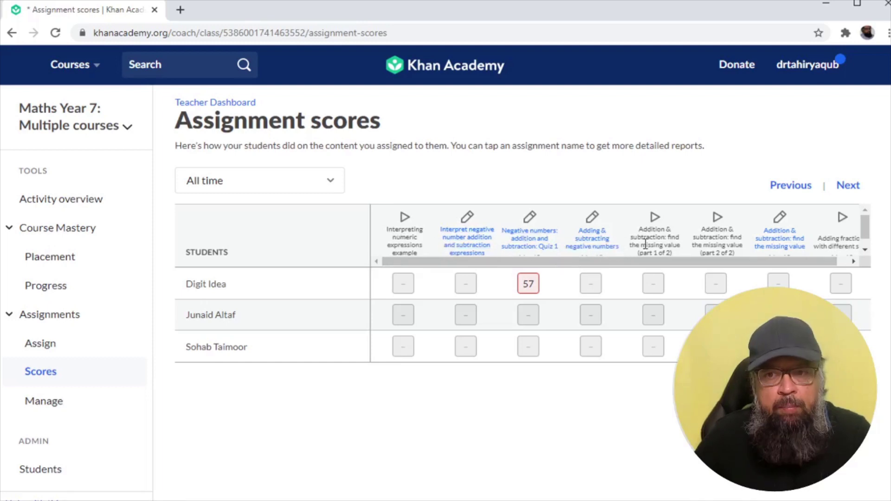
{"action": "scroll", "coordinate": [188, 332], "scroll_direction": "down", "scroll_amount": 1}
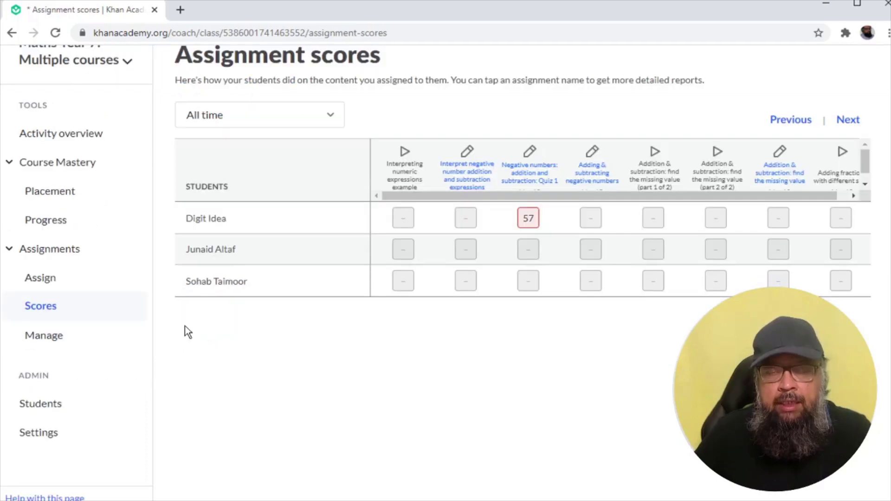